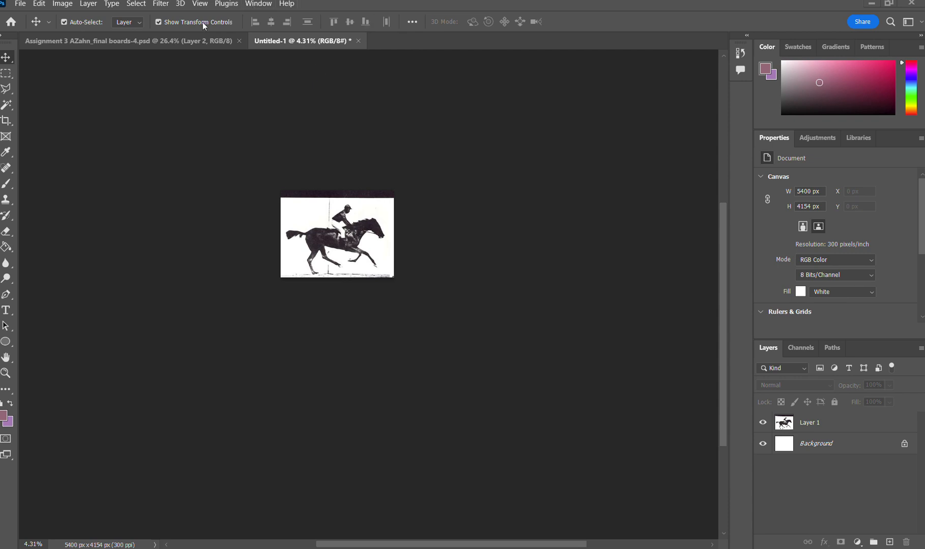
Check the document's dimensions and resolution in the Image Size settings and accept them as they are.
{"action": "left_click", "coordinate": [60, 5]}
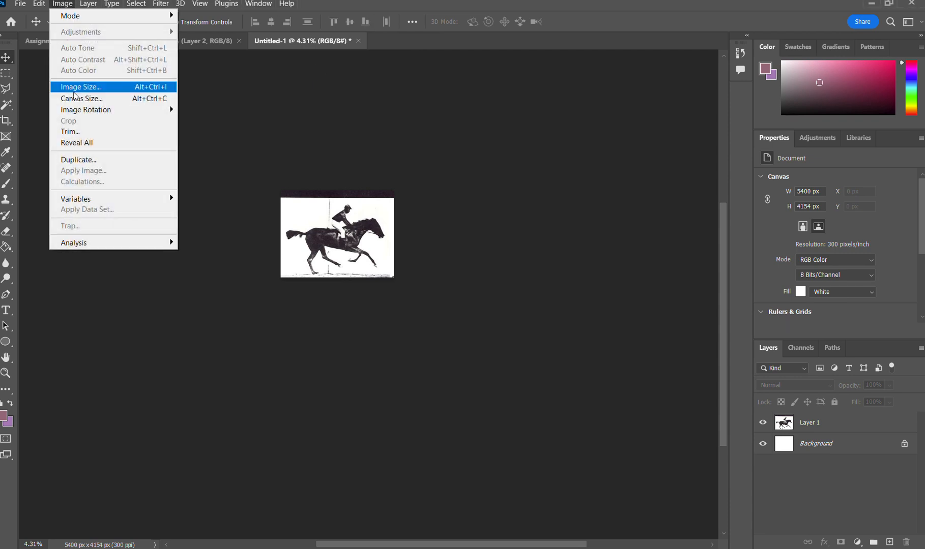
{"action": "left_click", "coordinate": [72, 89]}
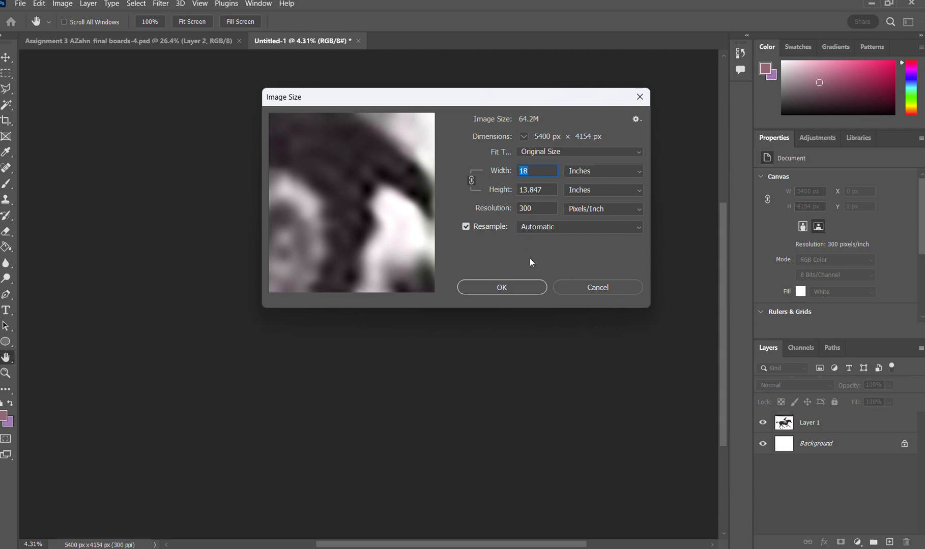
{"action": "left_click", "coordinate": [523, 287]}
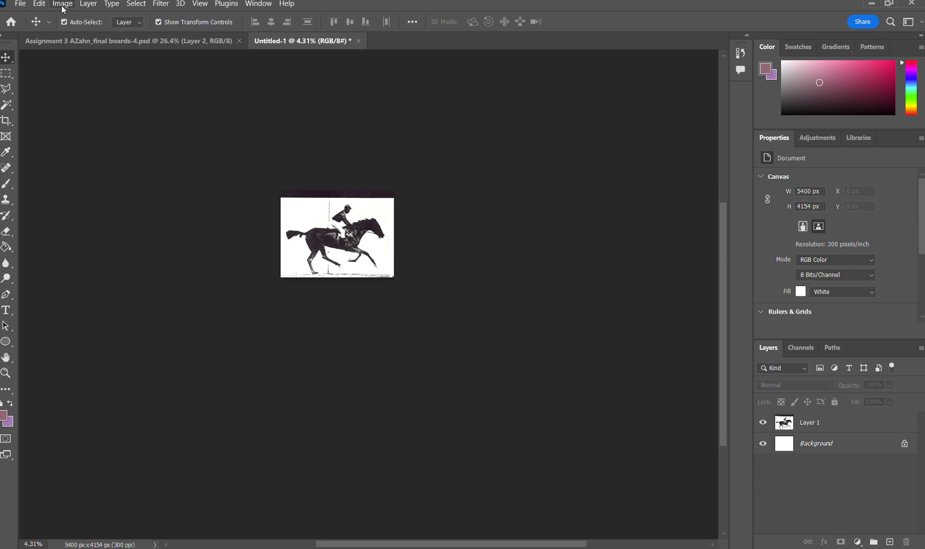
Move the horse photo on Layer 1 slightly upward within the canvas.
{"action": "left_click", "coordinate": [362, 233]}
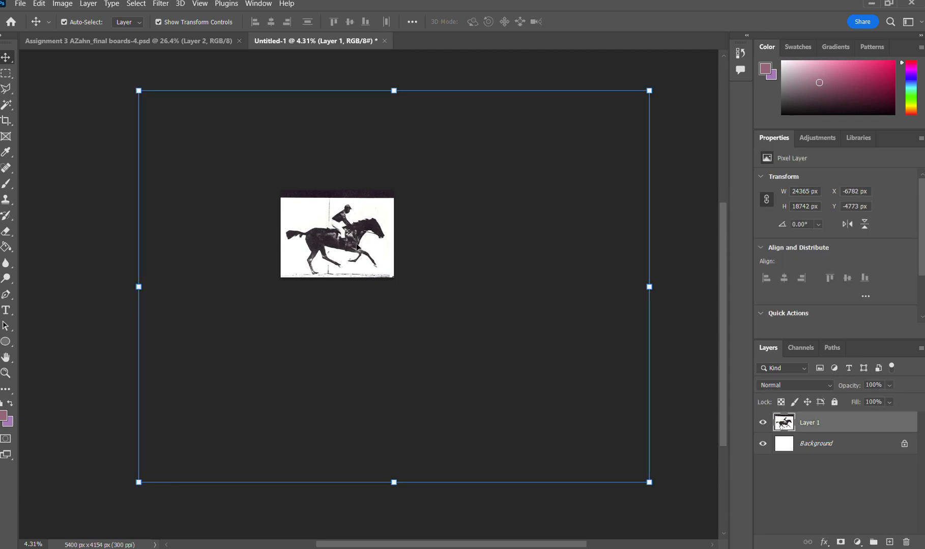
{"action": "mouse_move", "coordinate": [339, 255]}
{"action": "left_mouse_down"}
{"action": "mouse_move", "coordinate": [424, 190]}
{"action": "mouse_move", "coordinate": [535, 245]}
{"action": "mouse_move", "coordinate": [268, 294]}
{"action": "mouse_move", "coordinate": [154, 227]}
{"action": "mouse_move", "coordinate": [281, 138]}
{"action": "mouse_move", "coordinate": [330, 285]}
{"action": "mouse_move", "coordinate": [289, 356]}
{"action": "mouse_move", "coordinate": [228, 413]}
{"action": "mouse_move", "coordinate": [198, 460]}
{"action": "mouse_move", "coordinate": [377, 288]}
{"action": "mouse_move", "coordinate": [340, 253]}
{"action": "left_mouse_up"}
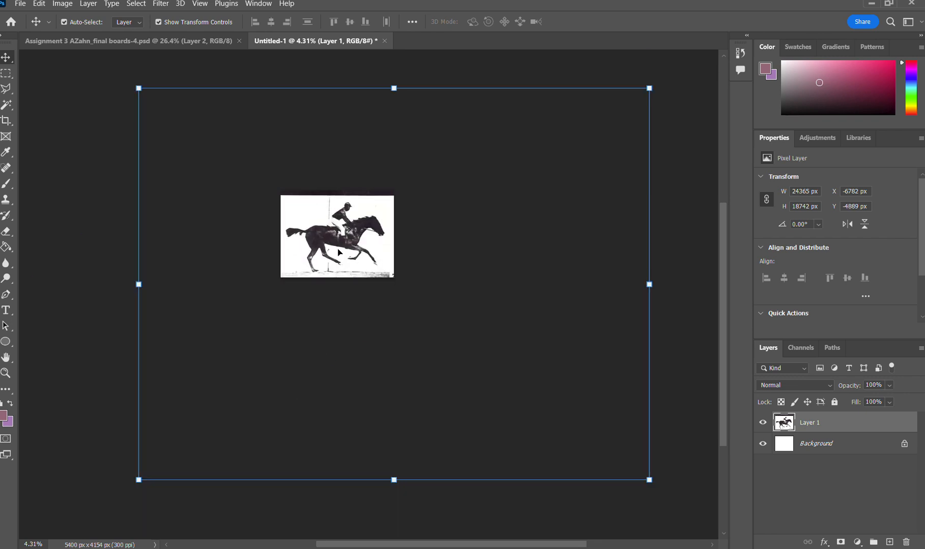
{"action": "scroll", "coordinate": [341, 250], "scroll_direction": "up", "scroll_amount": 4}
{"action": "scroll", "coordinate": [345, 247], "scroll_direction": "up", "scroll_amount": 4}
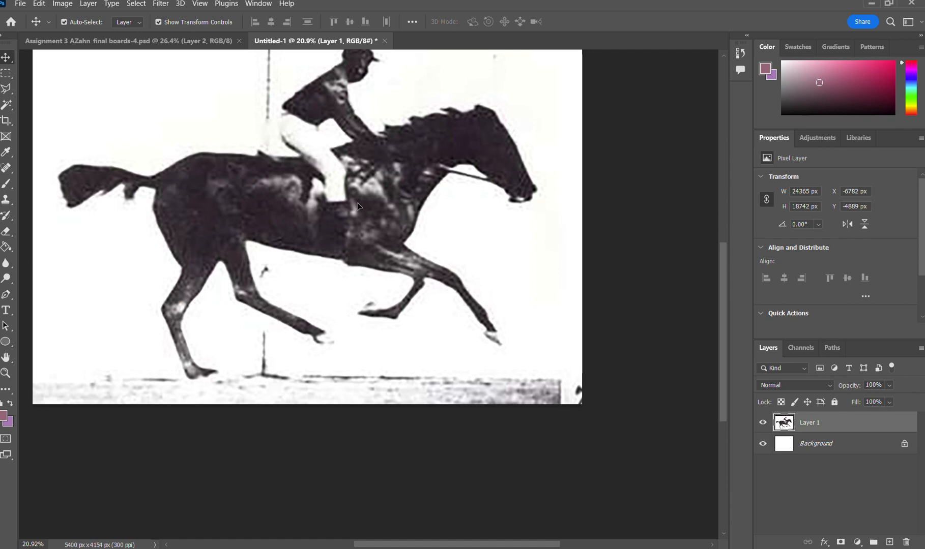
{"action": "scroll", "coordinate": [357, 206], "scroll_direction": "down", "scroll_amount": 4}
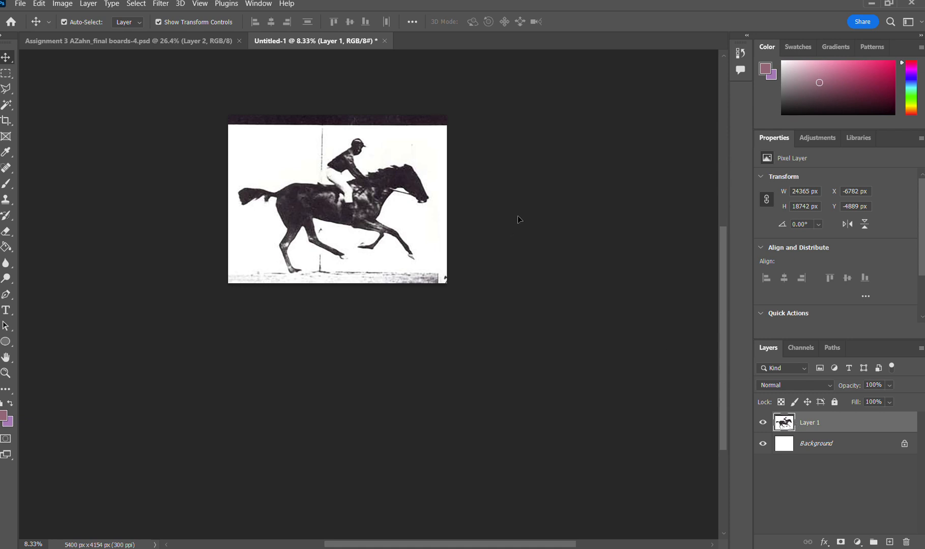
Duplicate Layer 1, naming the copy PHOTO 2 and the original PHOTO 1.
{"action": "left_click_drag", "start_coordinate": [803, 426], "coordinate": [890, 543]}
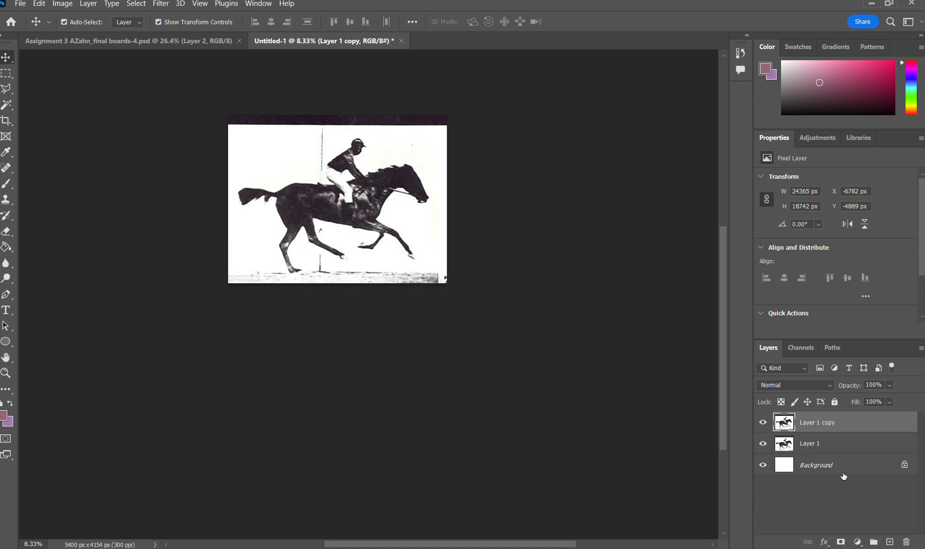
{"action": "double_click", "coordinate": [811, 424]}
{"action": "type", "text": "PHOTO 2"}
{"action": "double_click", "coordinate": [809, 443]}
{"action": "type", "text": "PHOTO"}
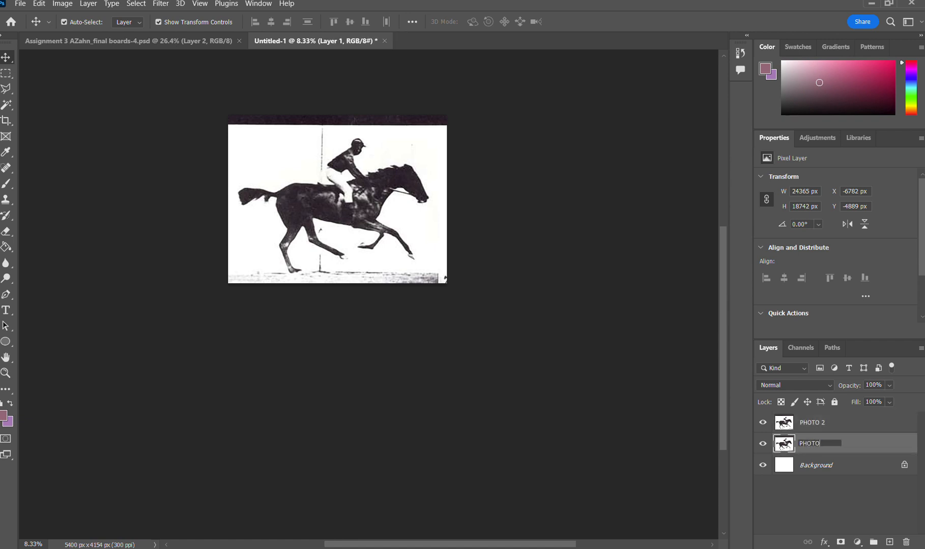
Shift the PHOTO 2 layer horizontally to the right until a neighbouring horse frame lines up with the canvas.
{"action": "left_click", "coordinate": [831, 424]}
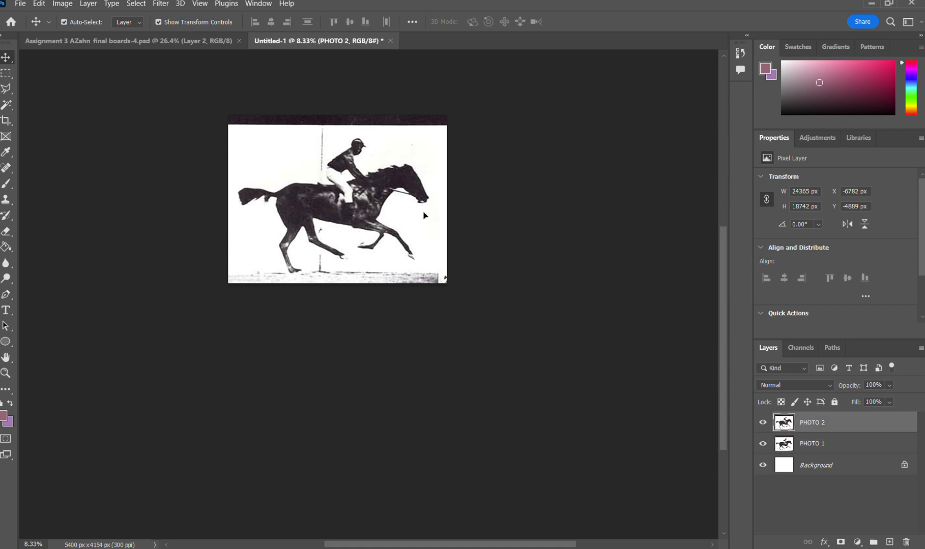
{"action": "left_click_drag", "start_coordinate": [372, 195], "coordinate": [627, 191]}
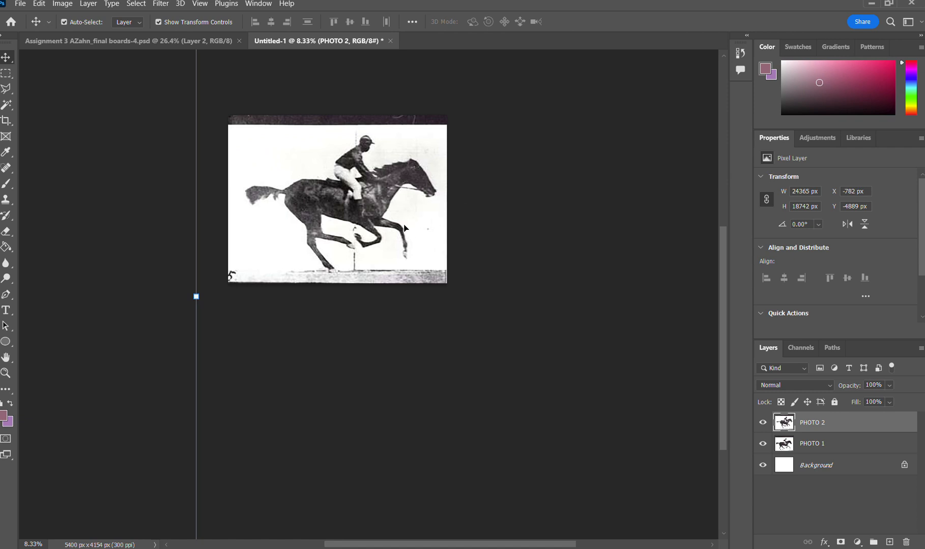
{"action": "double_click", "coordinate": [821, 424]}
{"action": "left_click", "coordinate": [833, 423]}
{"action": "left_click", "coordinate": [514, 352]}
Duplicate the PHOTO 1 layer and name the copy PHOTO 3.
{"action": "left_click_drag", "start_coordinate": [819, 443], "coordinate": [889, 542]}
{"action": "double_click", "coordinate": [827, 443]}
{"action": "type", "text": "PHOTO 3"}
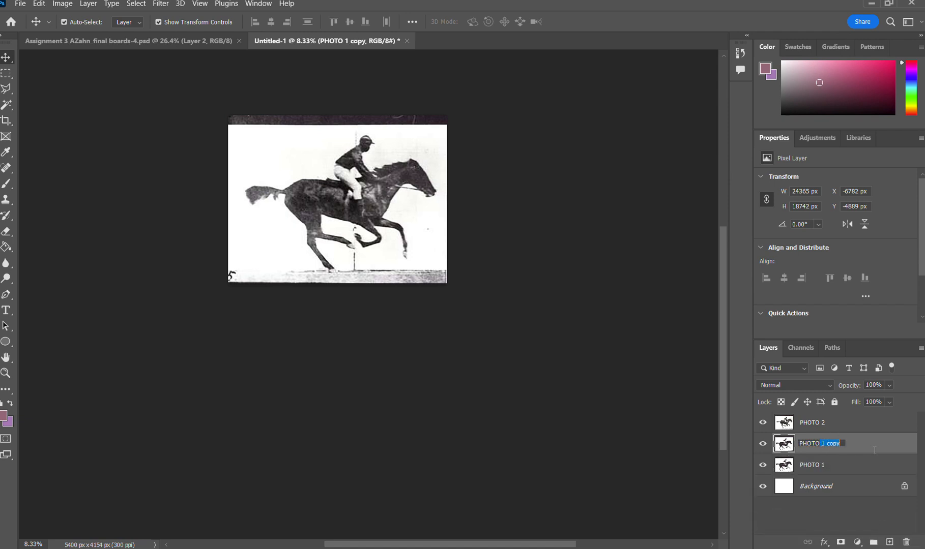
{"action": "left_click", "coordinate": [822, 474]}
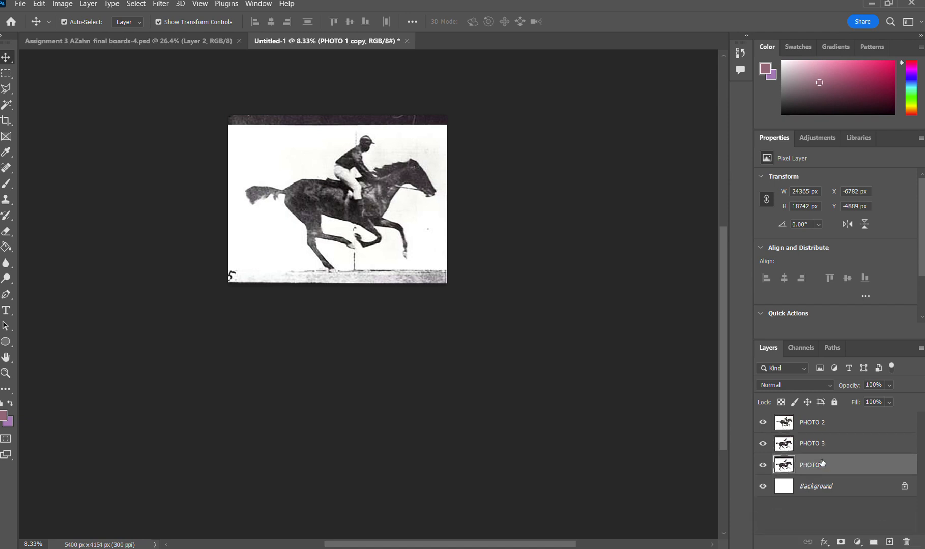
Stack PHOTO 2 beneath PHOTO 3, and shift PHOTO 3 left until another horse frame fills the canvas.
{"action": "left_click_drag", "start_coordinate": [825, 422], "coordinate": [824, 454]}
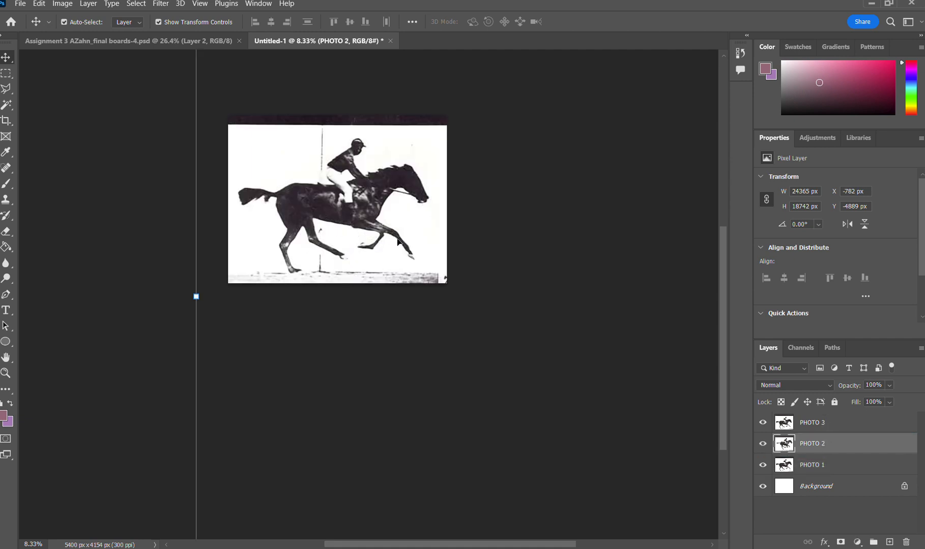
{"action": "left_click_drag", "start_coordinate": [397, 242], "coordinate": [120, 223]}
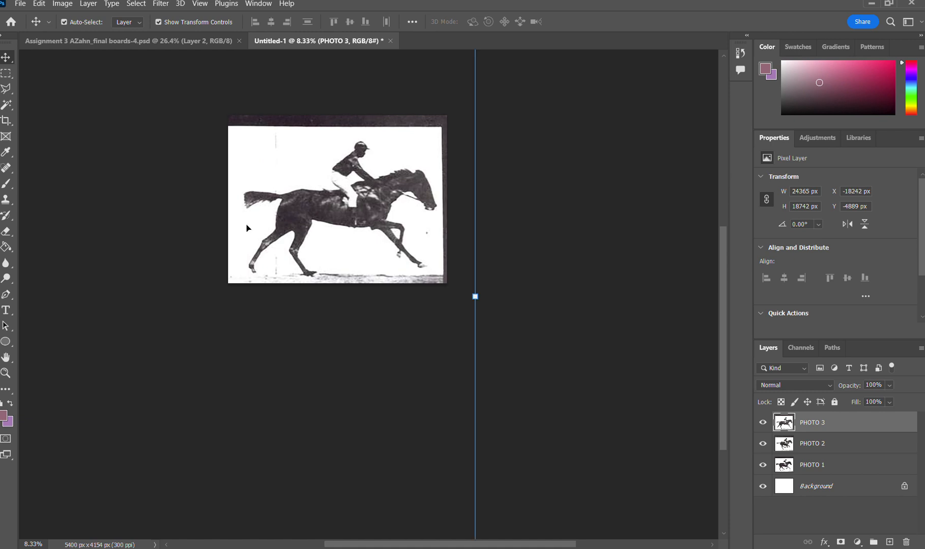
{"action": "left_click", "coordinate": [829, 385]}
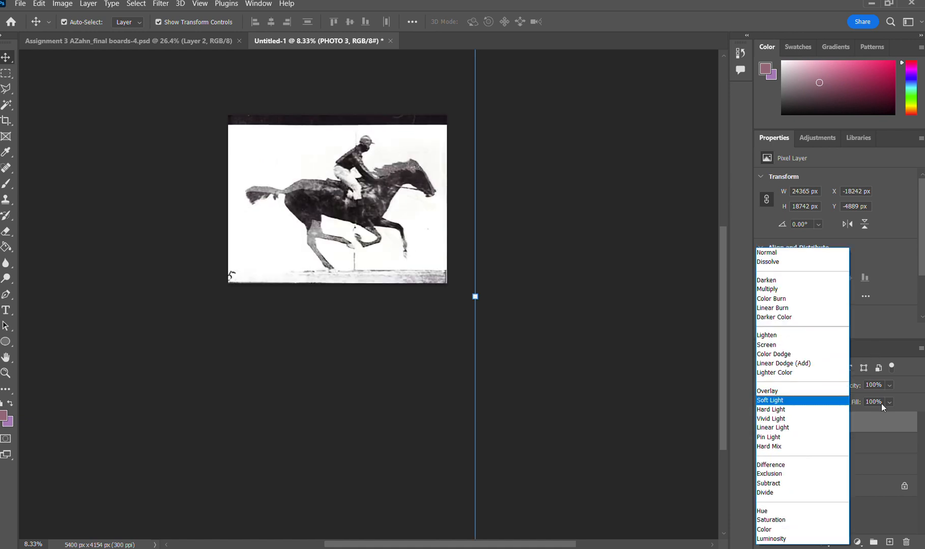
{"action": "left_click", "coordinate": [904, 399]}
{"action": "left_click", "coordinate": [812, 385]}
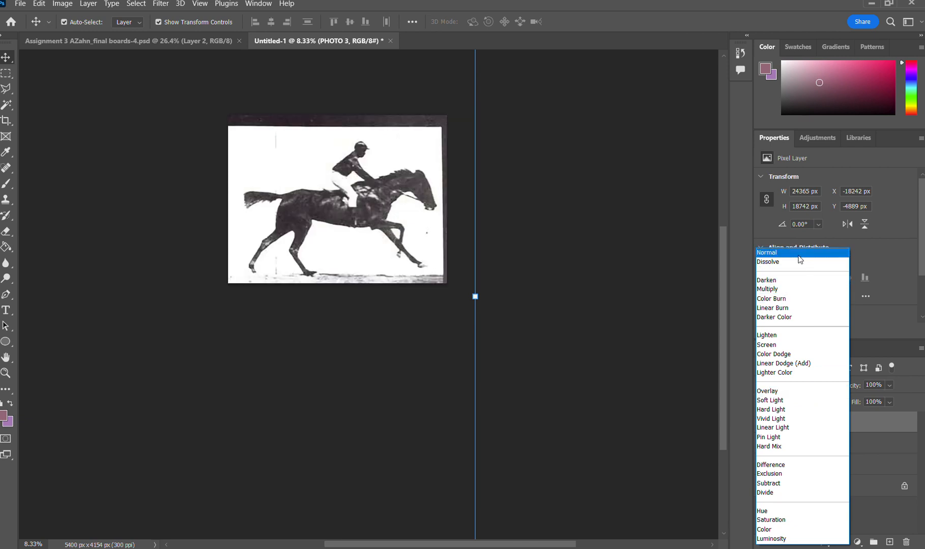
{"action": "left_click", "coordinate": [896, 382]}
Lower the opacity of PHOTO 3 to 63% and of PHOTO 2 to 52%.
{"action": "left_click", "coordinate": [890, 386]}
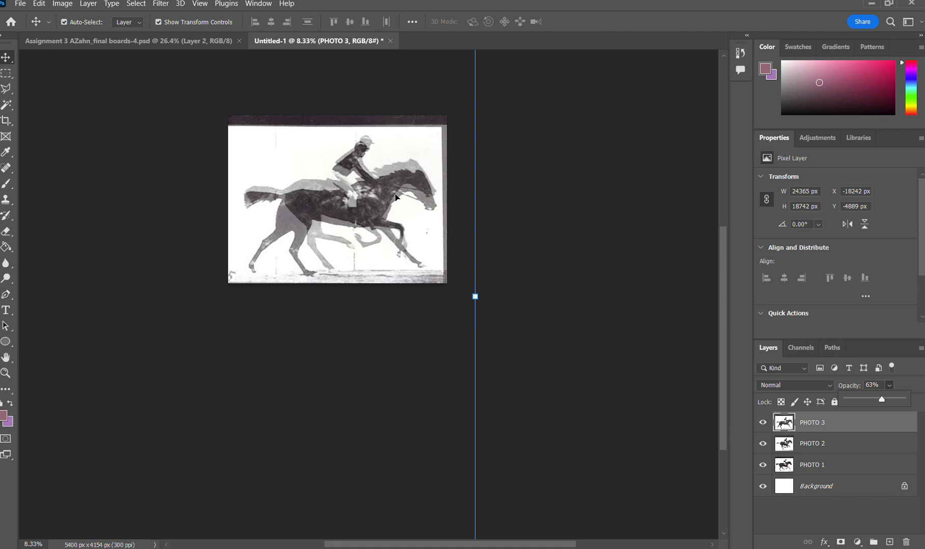
{"action": "left_click", "coordinate": [399, 178]}
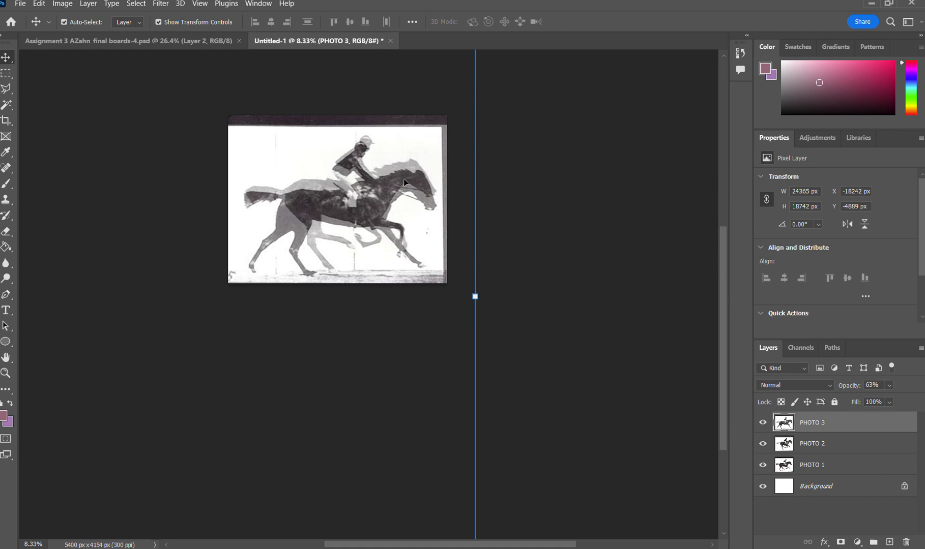
{"action": "left_click", "coordinate": [826, 450]}
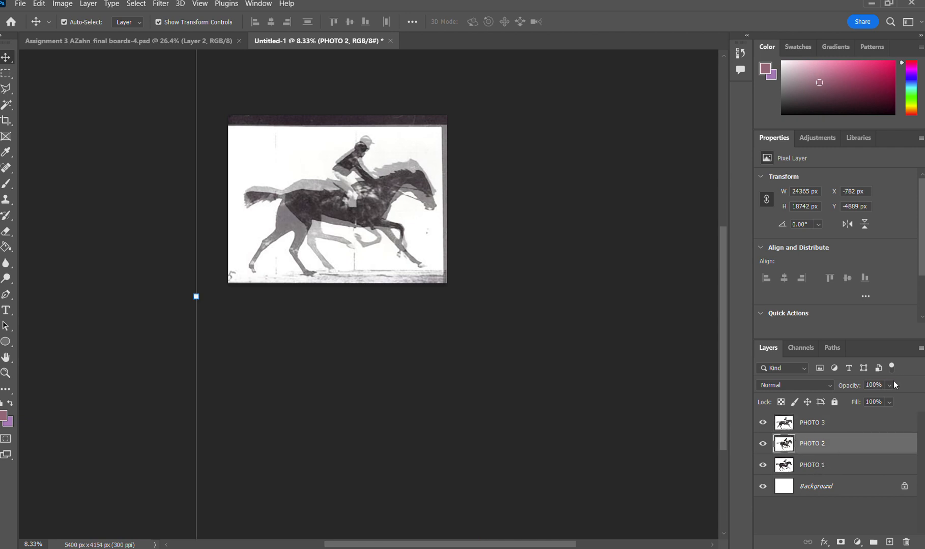
{"action": "left_click", "coordinate": [804, 423]}
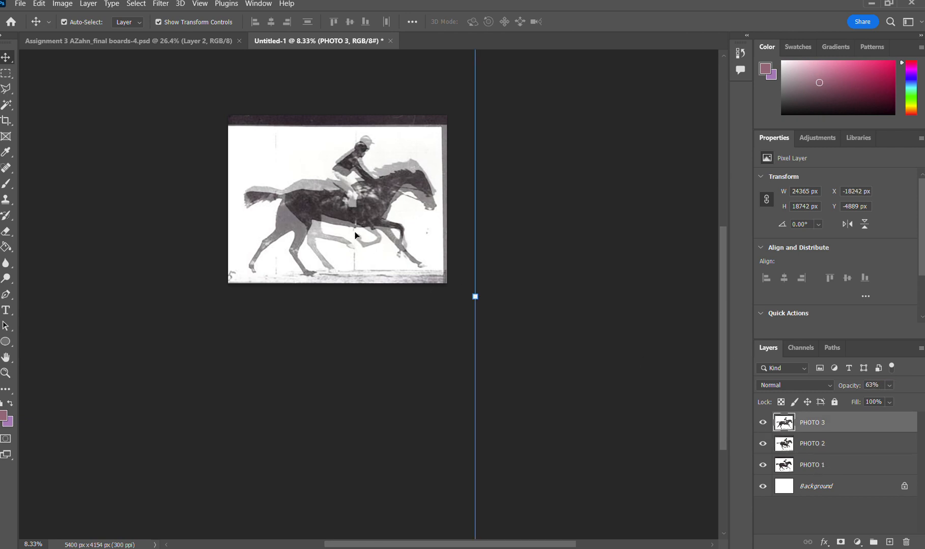
{"action": "left_click", "coordinate": [812, 444]}
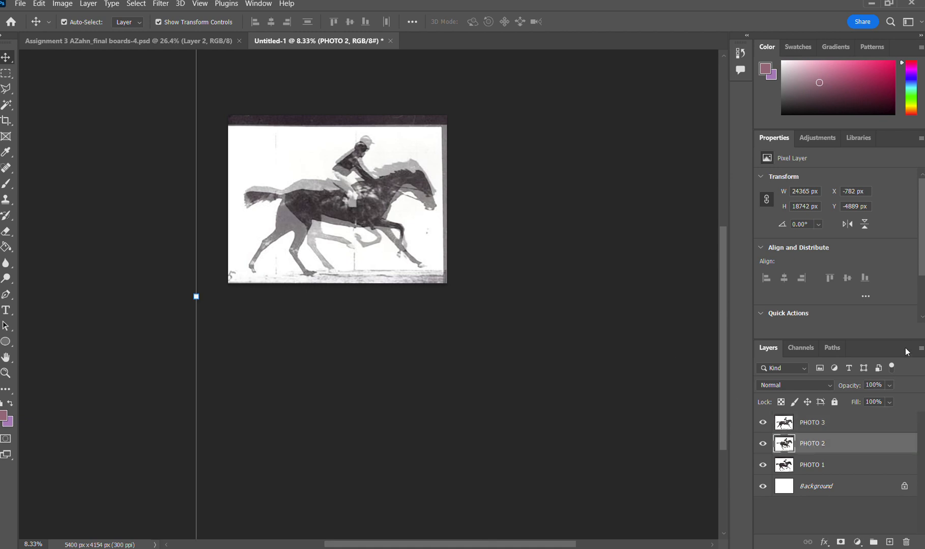
{"action": "left_click", "coordinate": [889, 385]}
{"action": "left_click", "coordinate": [875, 399]}
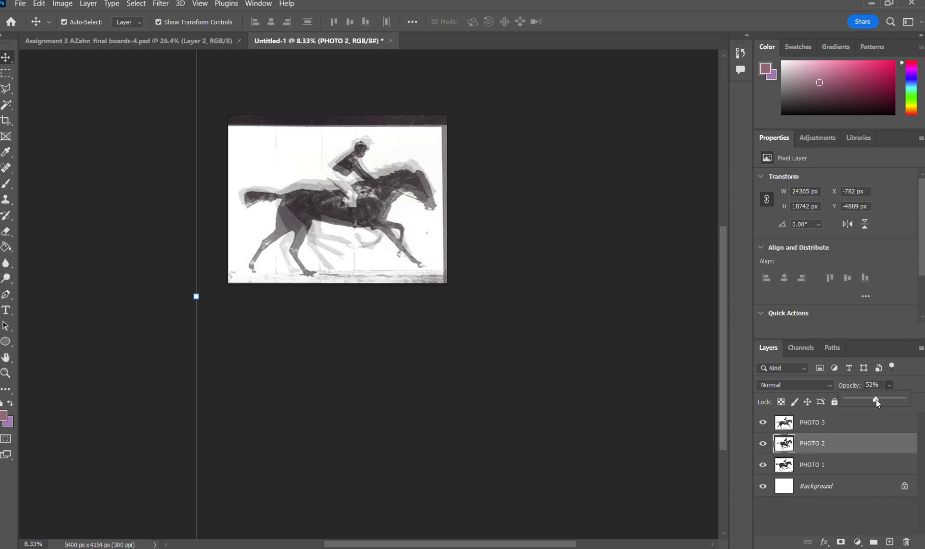
Duplicate the PHOTO 1 layer as PHOTO 4 and place it at the top of the layer stack.
{"action": "left_click", "coordinate": [822, 467]}
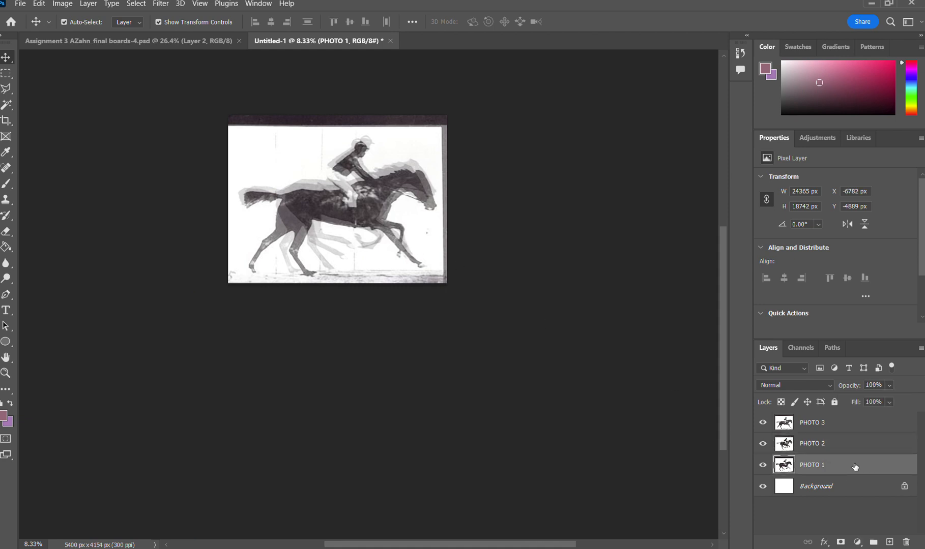
{"action": "left_click_drag", "start_coordinate": [855, 467], "coordinate": [889, 544]}
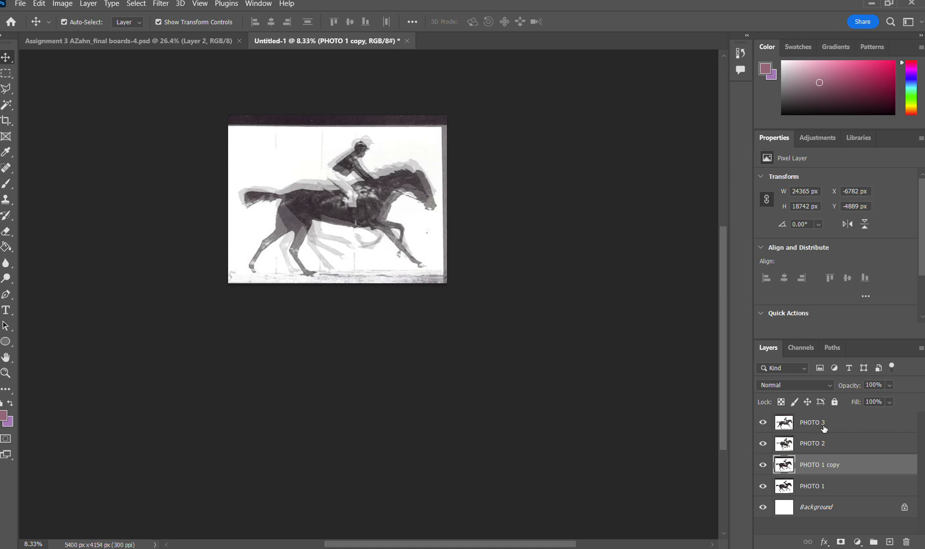
{"action": "double_click", "coordinate": [822, 467]}
{"action": "left_click_drag", "start_coordinate": [821, 465], "coordinate": [855, 418]}
{"action": "type", "text": "4"}
{"action": "key", "text": "Return"}
Shift PHOTO 4 left to another horse frame and set its opacity to 27%.
{"action": "left_click_drag", "start_coordinate": [409, 220], "coordinate": [169, 211]}
{"action": "left_click_drag", "start_coordinate": [399, 233], "coordinate": [176, 240]}
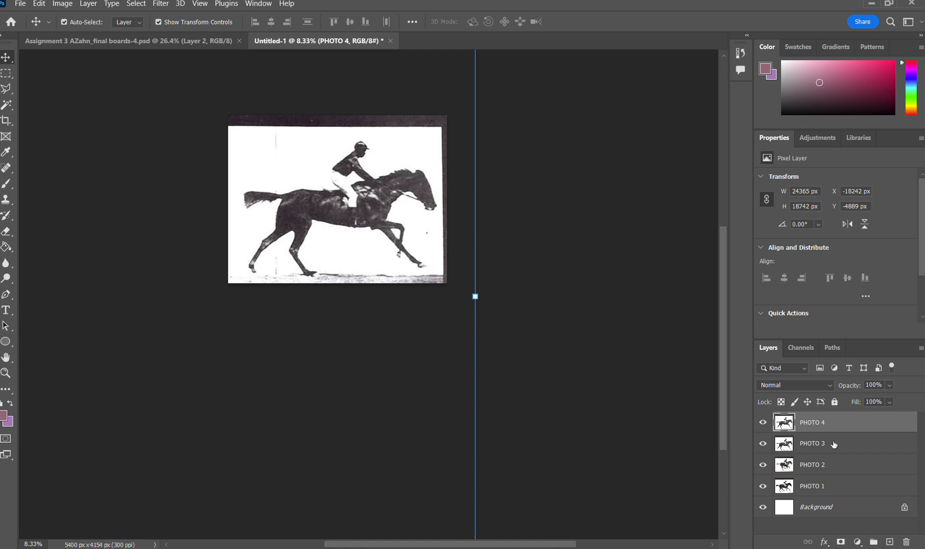
{"action": "left_click", "coordinate": [889, 386]}
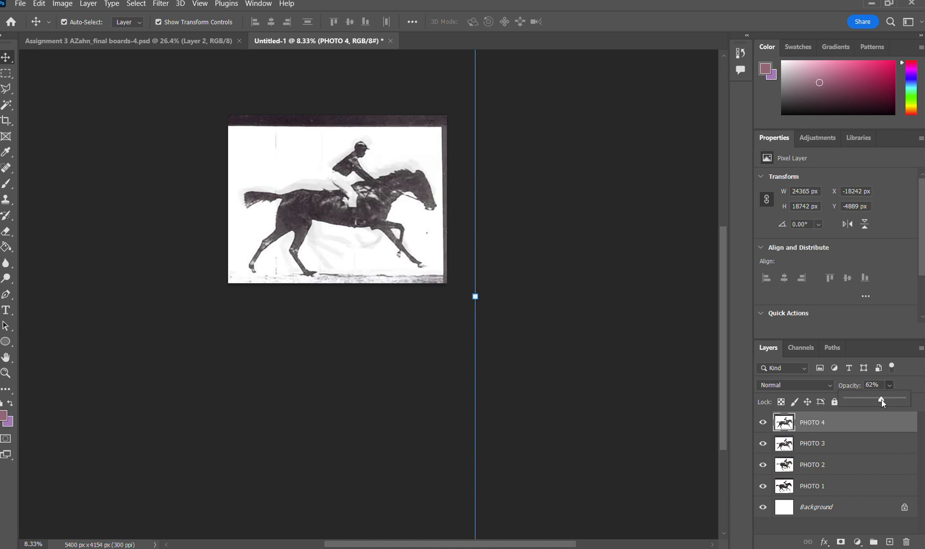
{"action": "left_click_drag", "start_coordinate": [875, 399], "coordinate": [862, 400]}
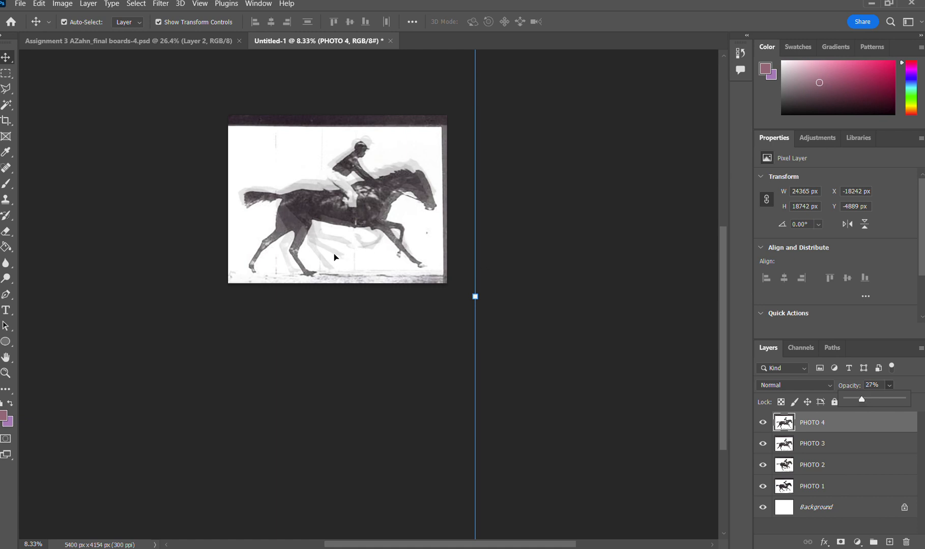
Toggle PHOTO 4's visibility off and on, and move it up and right so a frame from another row overlaps the horse.
{"action": "left_click", "coordinate": [762, 423]}
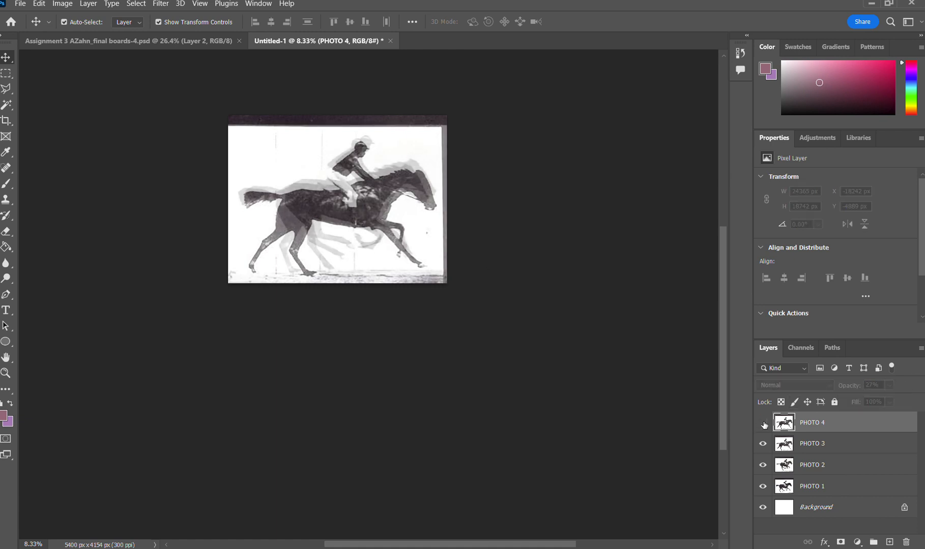
{"action": "left_click", "coordinate": [762, 422]}
{"action": "left_click_drag", "start_coordinate": [326, 253], "coordinate": [412, 180]}
{"action": "left_click_drag", "start_coordinate": [531, 118], "coordinate": [675, 162]}
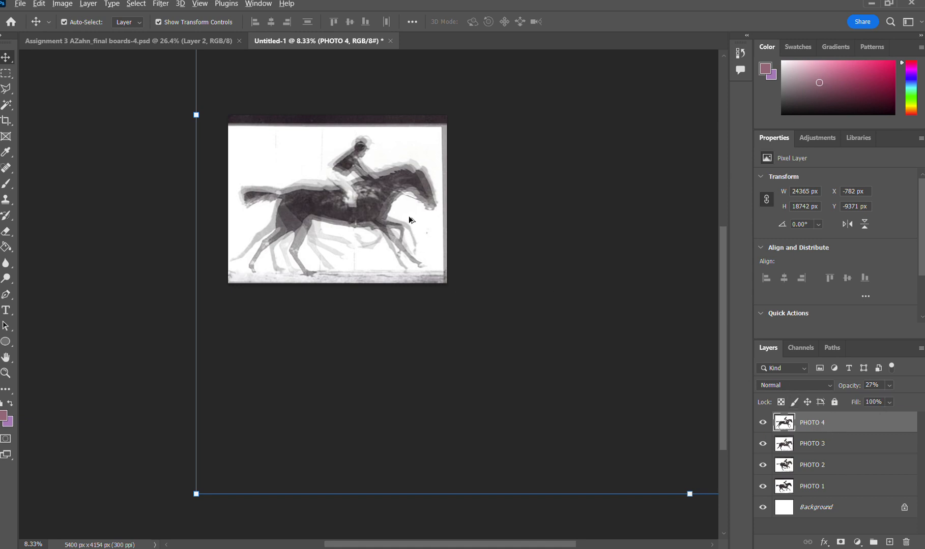
Make three successive duplicates of PHOTO 4, shifting each one further left so a different frame overlaps the horse.
{"action": "left_click_drag", "start_coordinate": [409, 219], "coordinate": [179, 216]}
{"action": "key", "text": "ctrl+j"}
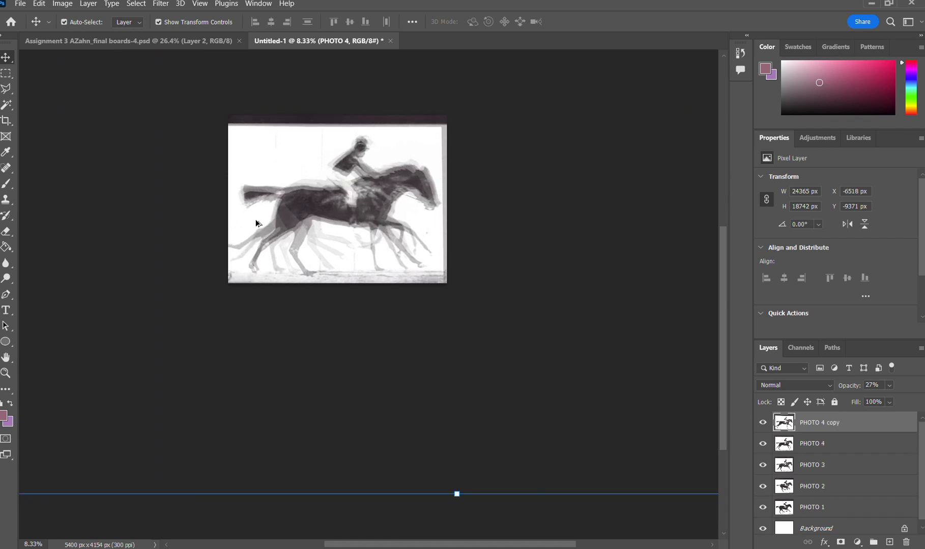
{"action": "left_click_drag", "start_coordinate": [411, 219], "coordinate": [159, 218]}
{"action": "key", "text": "ctrl+j"}
{"action": "left_click_drag", "start_coordinate": [375, 212], "coordinate": [148, 235]}
{"action": "key", "text": "ctrl+j"}
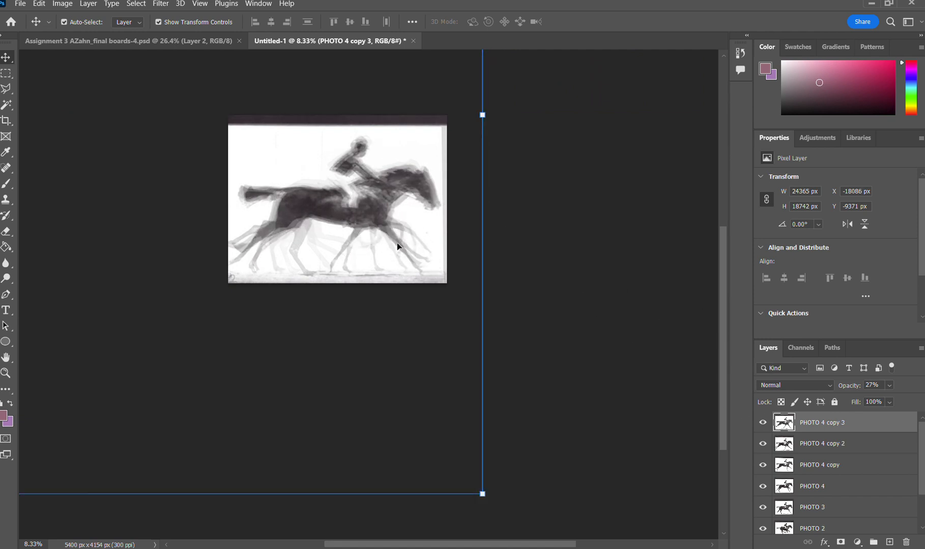
Hide the three PHOTO 4 copies and show them again one by one to compare the layered motion effect.
{"action": "left_click_drag", "start_coordinate": [763, 423], "coordinate": [766, 478]}
{"action": "left_click", "coordinate": [763, 466]}
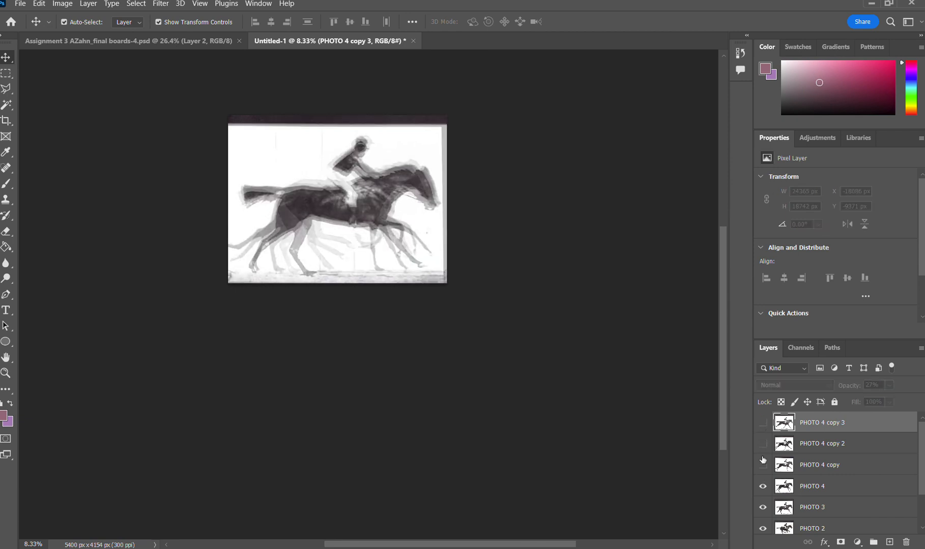
{"action": "left_click", "coordinate": [763, 465]}
{"action": "left_click", "coordinate": [763, 444]}
{"action": "left_click", "coordinate": [763, 466]}
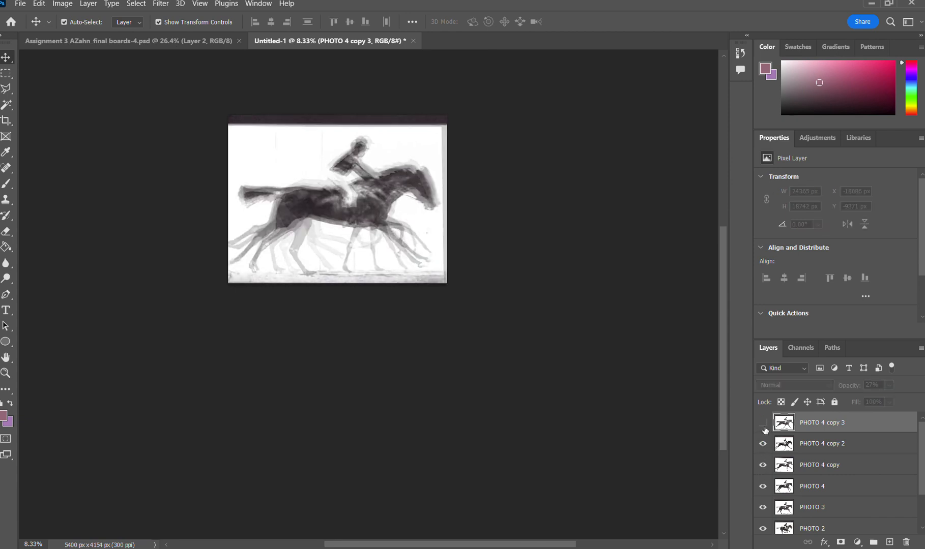
{"action": "left_click", "coordinate": [764, 427]}
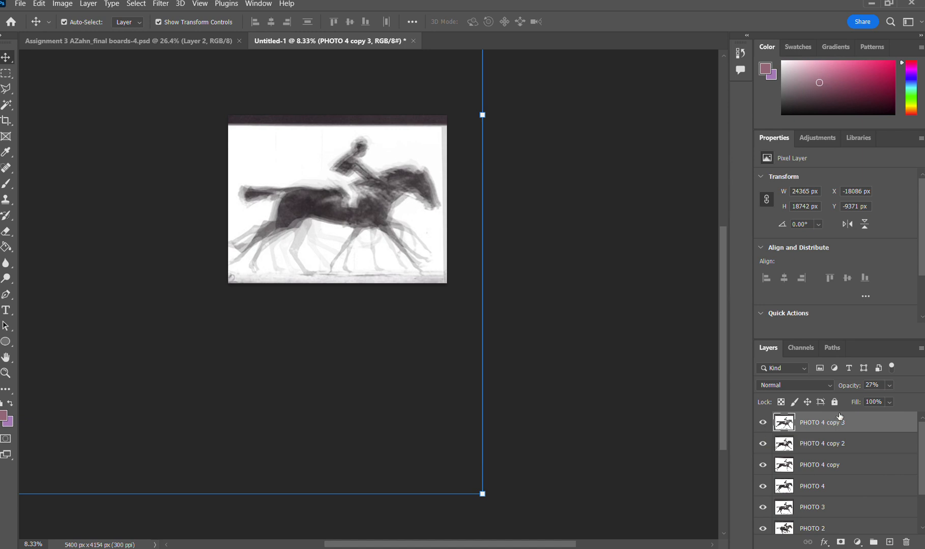
Set PHOTO 4 copy 3 to Multiply blending and raise its opacity to 51%.
{"action": "left_click", "coordinate": [827, 386]}
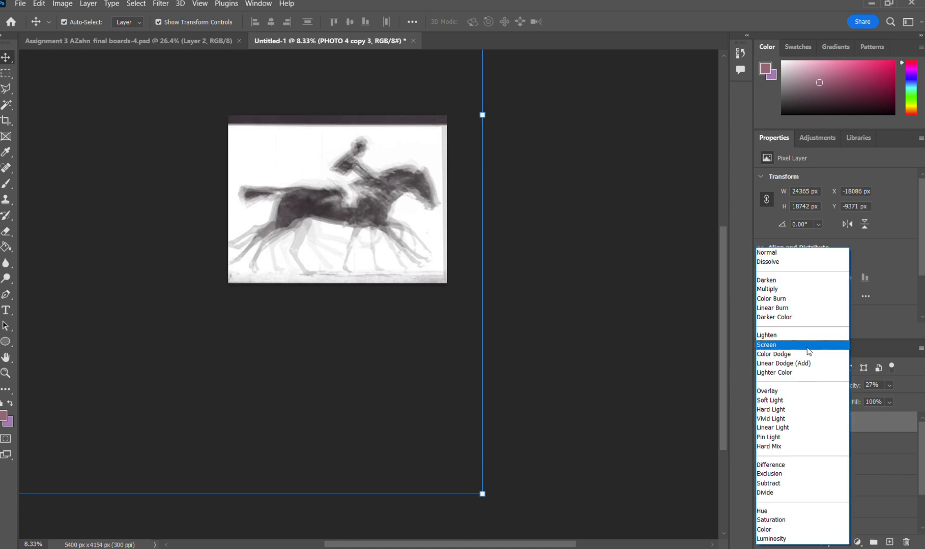
{"action": "left_click", "coordinate": [797, 290]}
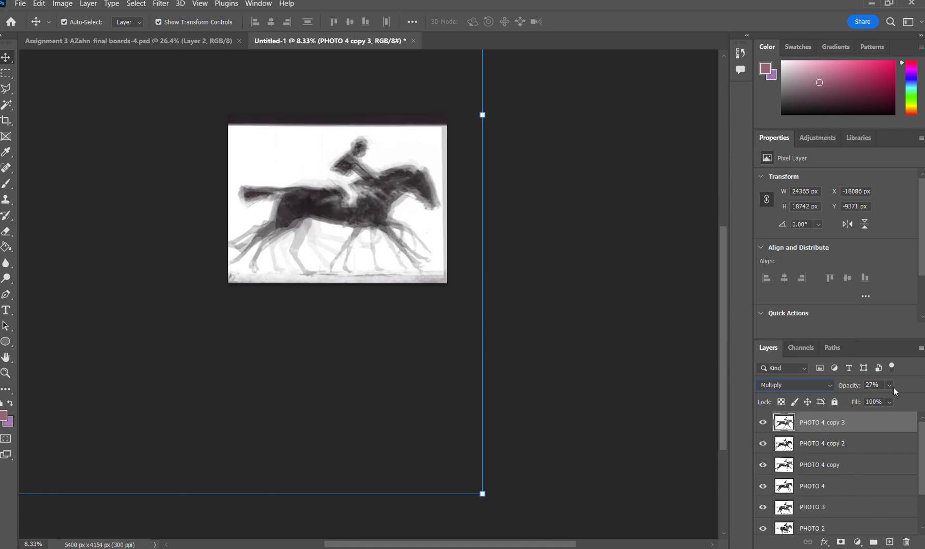
{"action": "left_click_drag", "start_coordinate": [889, 385], "coordinate": [922, 403]}
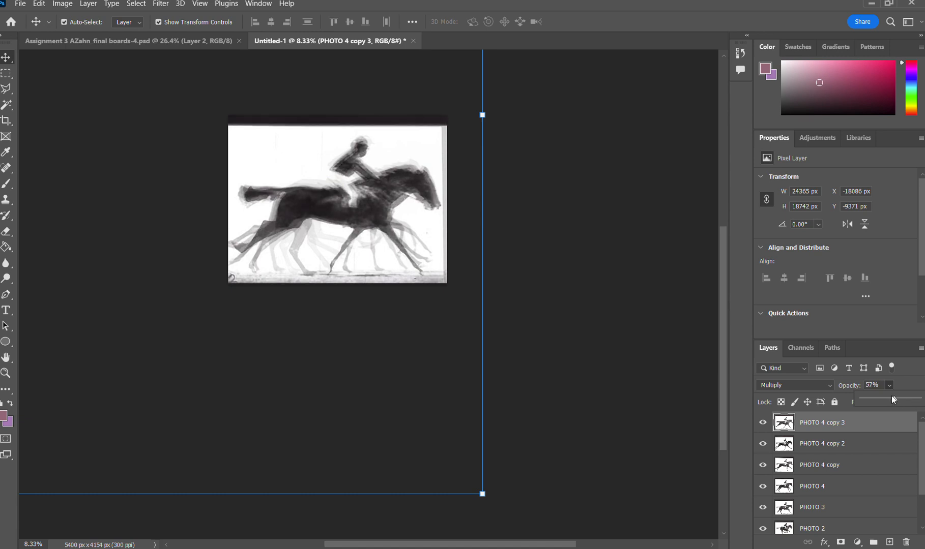
Change the blend mode of PHOTO 4 copy 2 and PHOTO 4 copy to Multiply.
{"action": "left_click", "coordinate": [848, 442]}
{"action": "left_click", "coordinate": [849, 441]}
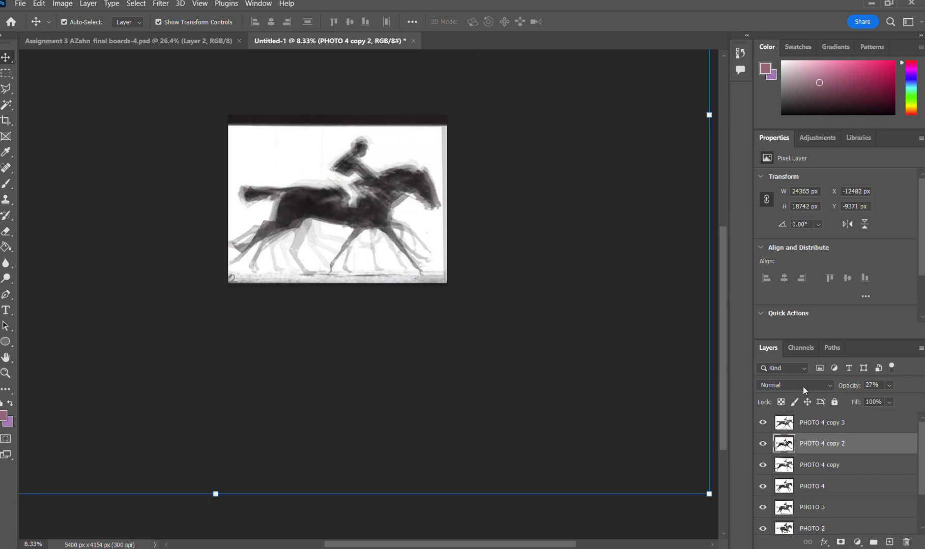
{"action": "left_click", "coordinate": [803, 387]}
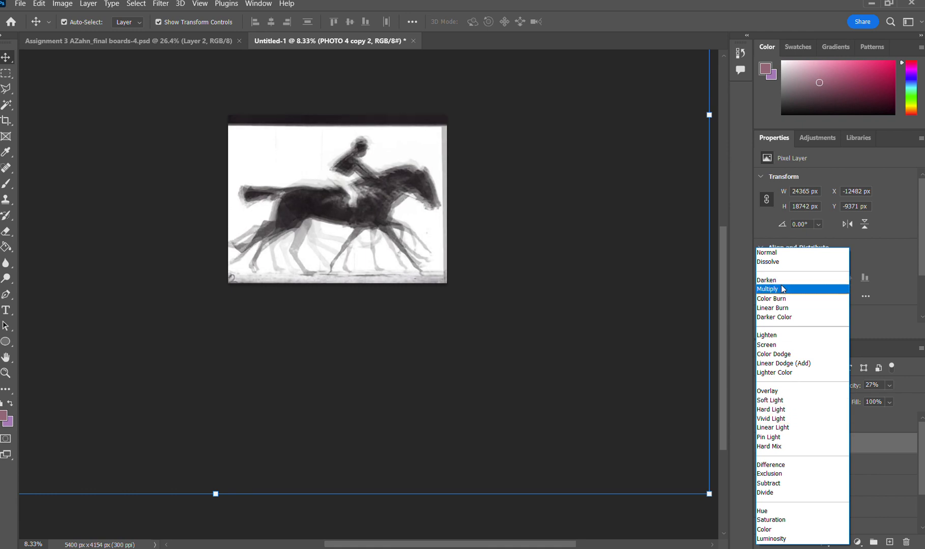
{"action": "key", "text": "Escape"}
{"action": "left_click", "coordinate": [810, 465]}
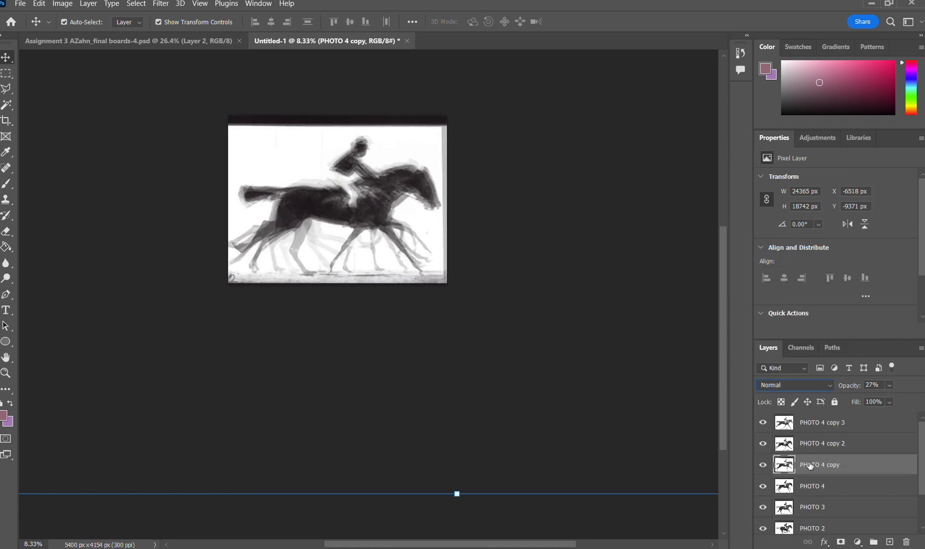
{"action": "left_click", "coordinate": [829, 387]}
{"action": "left_click", "coordinate": [790, 292]}
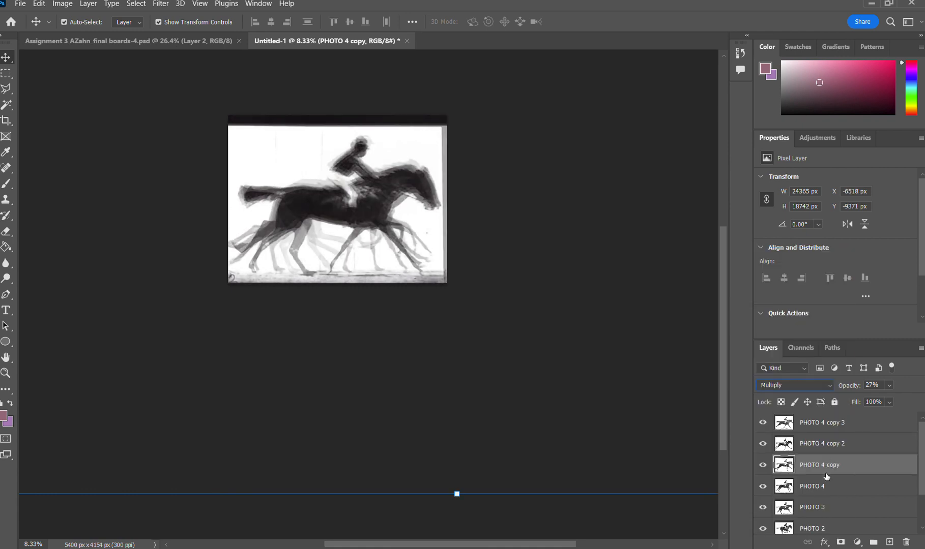
Change the blend mode of PHOTO 4 and PHOTO 3 to Multiply.
{"action": "left_click", "coordinate": [824, 489]}
{"action": "left_click", "coordinate": [813, 383]}
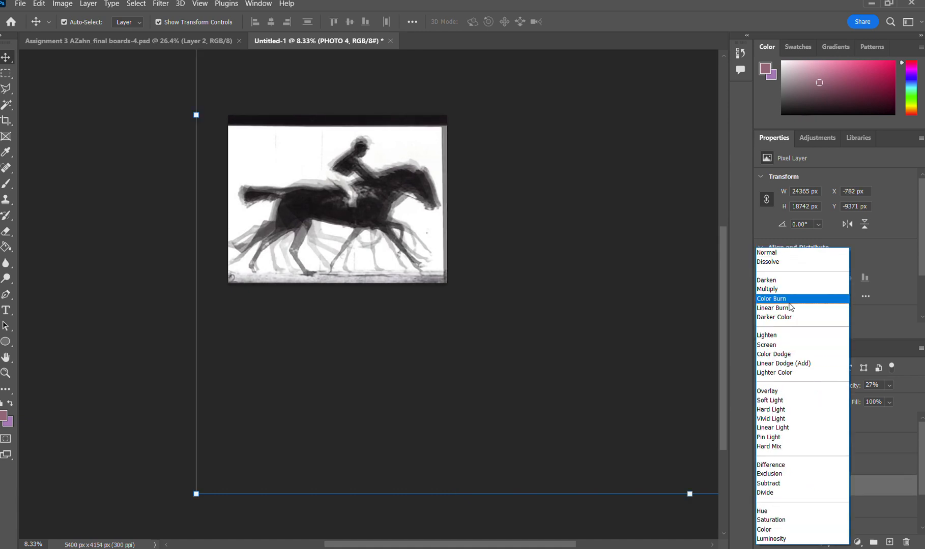
{"action": "left_click", "coordinate": [774, 289]}
{"action": "left_click", "coordinate": [829, 507]}
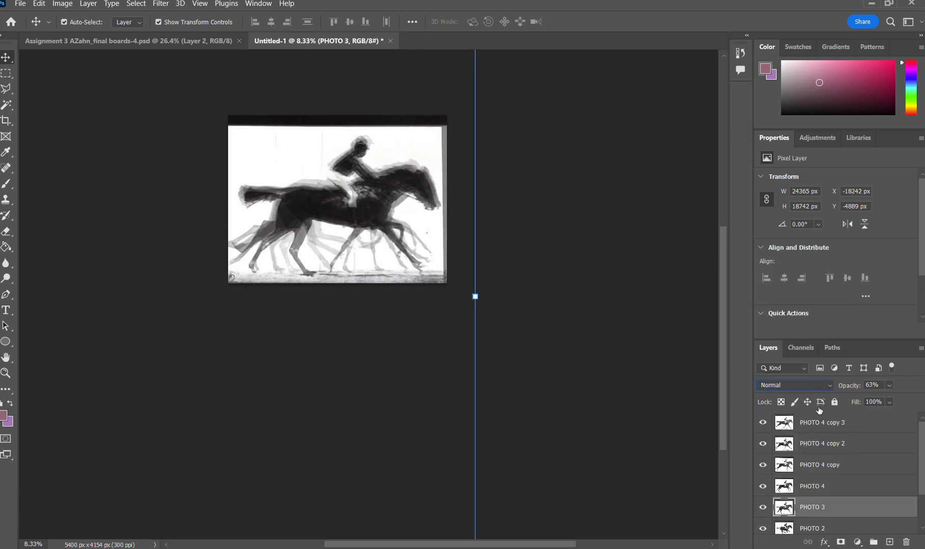
{"action": "left_click", "coordinate": [809, 382]}
{"action": "left_click", "coordinate": [791, 290]}
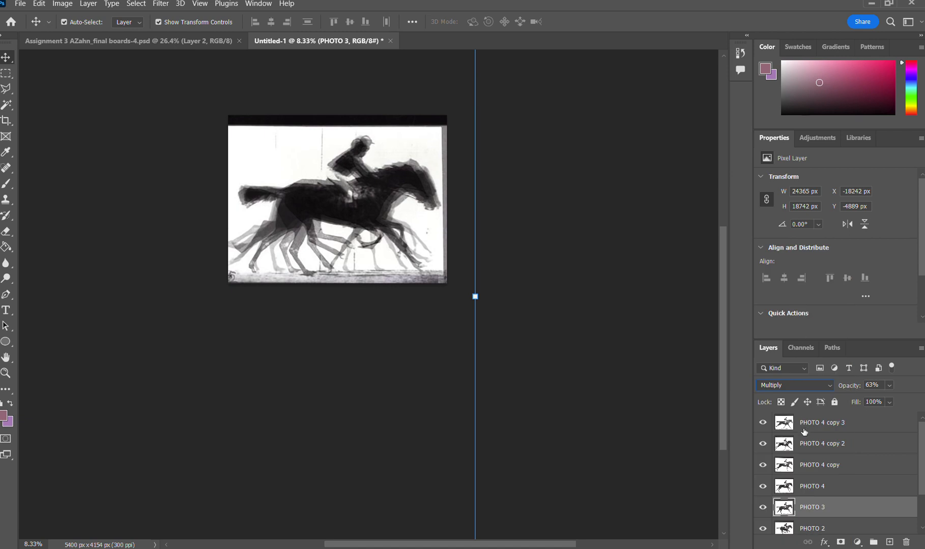
Change the blend mode of PHOTO 2 and PHOTO 1 to Multiply.
{"action": "scroll", "coordinate": [804, 438], "scroll_direction": "down", "scroll_amount": 2}
{"action": "left_click", "coordinate": [805, 483]}
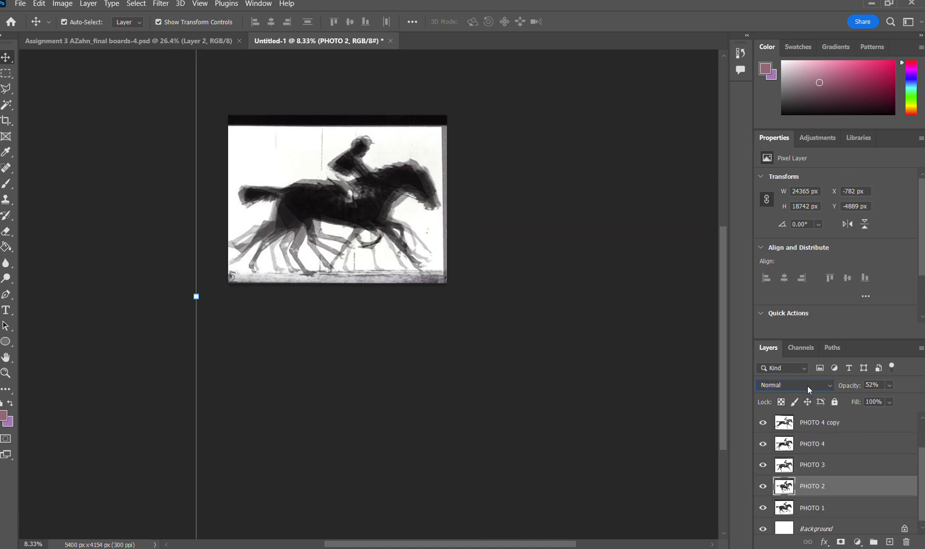
{"action": "left_click", "coordinate": [809, 388]}
{"action": "left_click", "coordinate": [795, 292]}
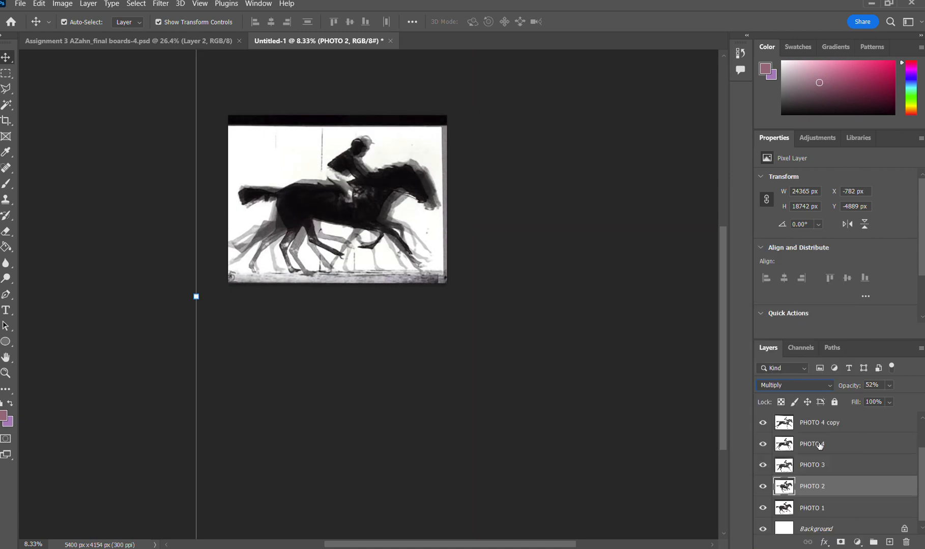
{"action": "left_click", "coordinate": [817, 508]}
{"action": "left_click", "coordinate": [798, 383]}
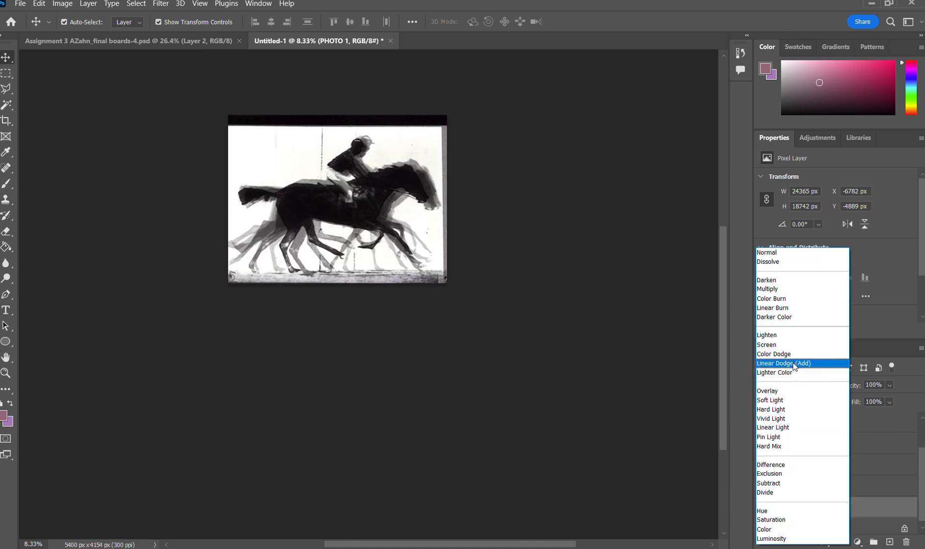
{"action": "left_click", "coordinate": [783, 289]}
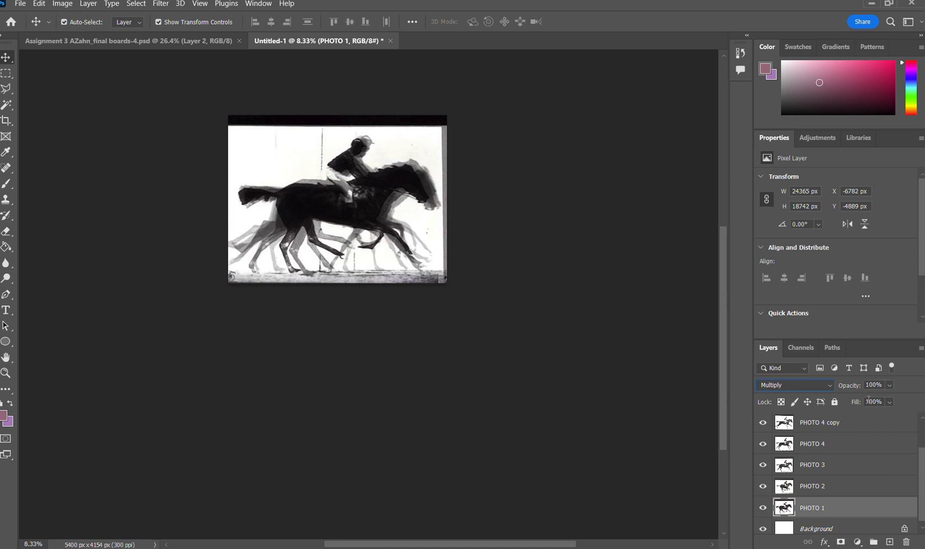
Raise the opacity of PHOTO 4 copy 3 to 91% and of PHOTO 4 copy 2 to 59%.
{"action": "scroll", "coordinate": [844, 438], "scroll_direction": "up", "scroll_amount": 2}
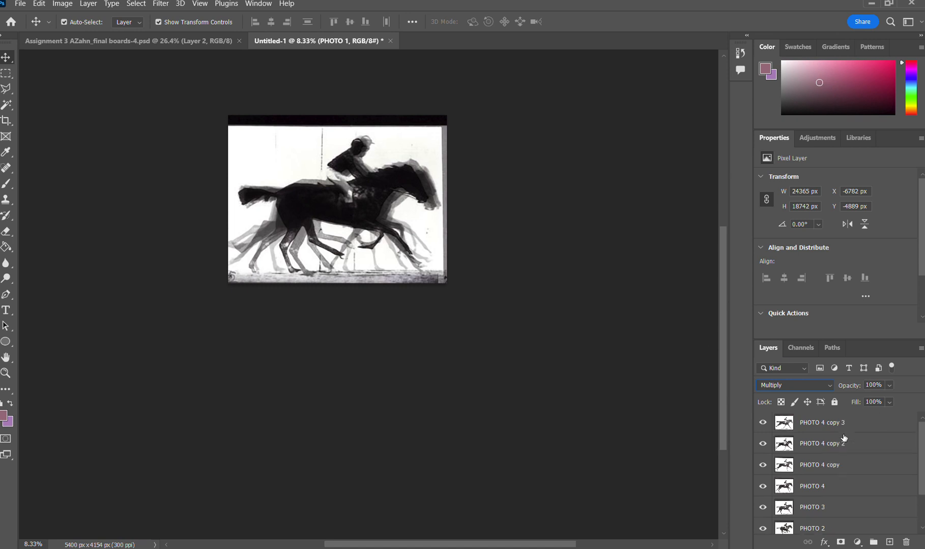
{"action": "left_click", "coordinate": [854, 427]}
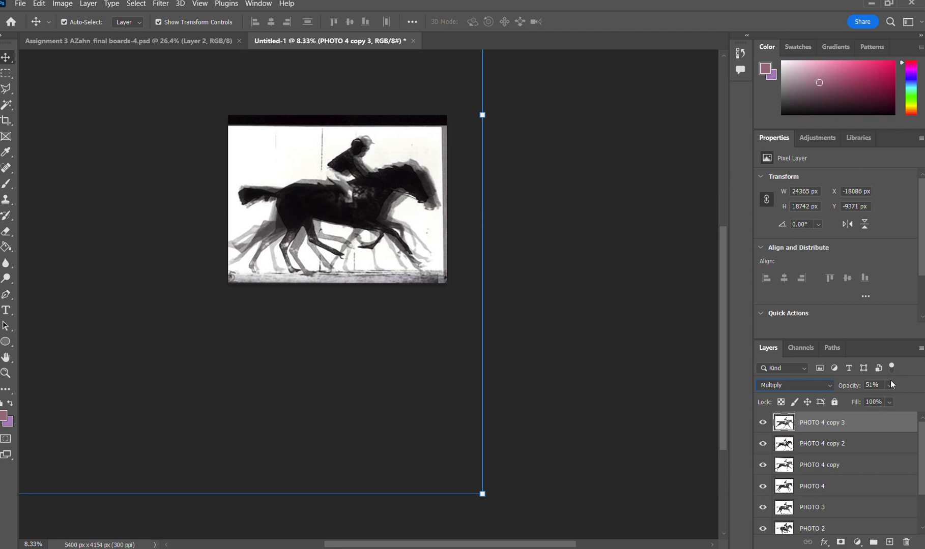
{"action": "left_click_drag", "start_coordinate": [890, 385], "coordinate": [914, 403]}
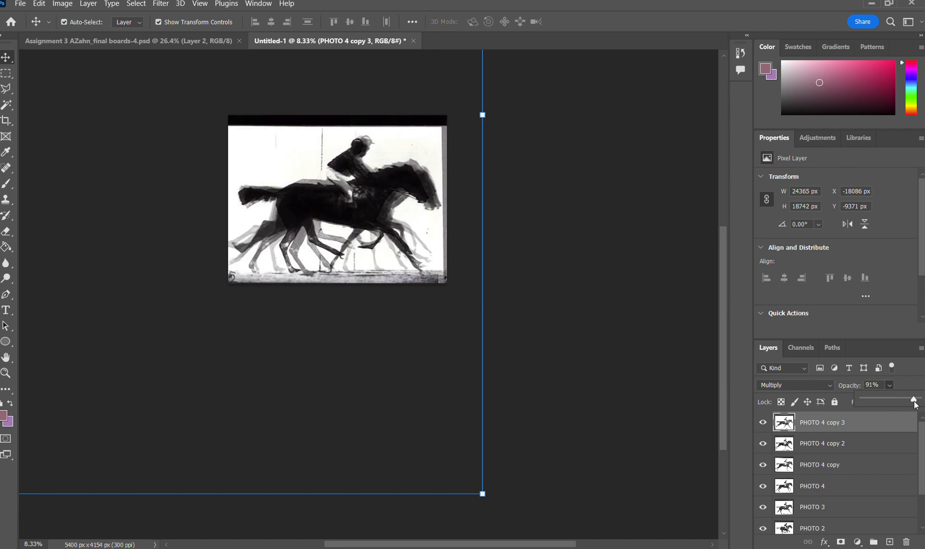
{"action": "left_click", "coordinate": [844, 444]}
{"action": "left_click", "coordinate": [891, 383]}
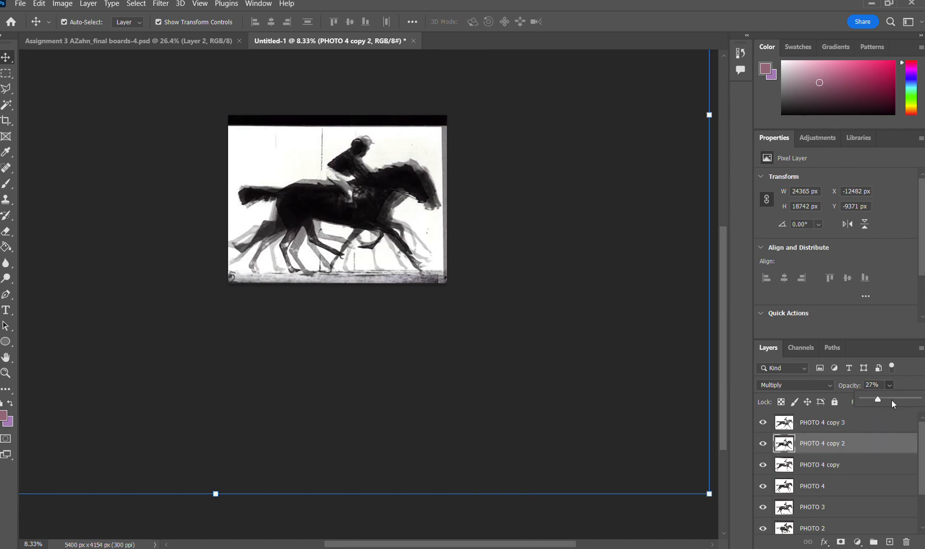
{"action": "left_click_drag", "start_coordinate": [892, 401], "coordinate": [896, 398]}
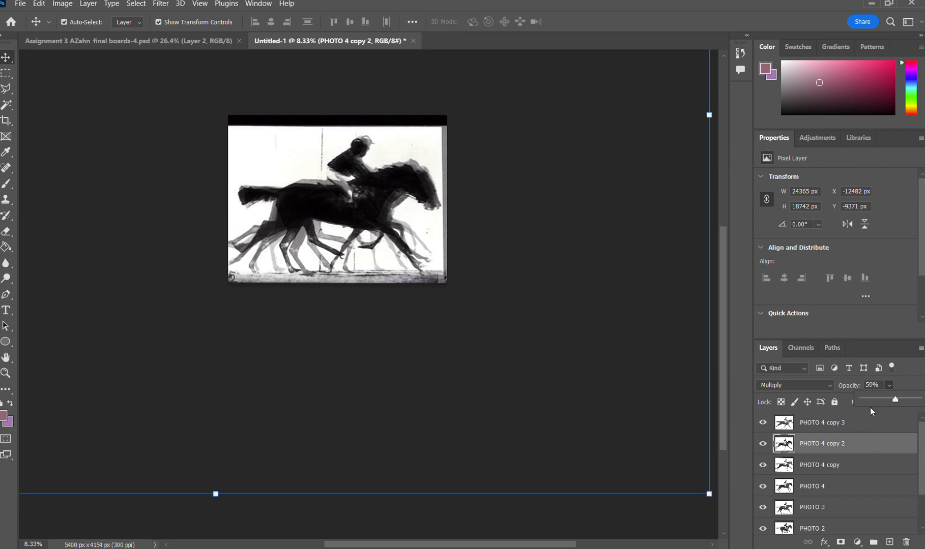
{"action": "left_click", "coordinate": [812, 470]}
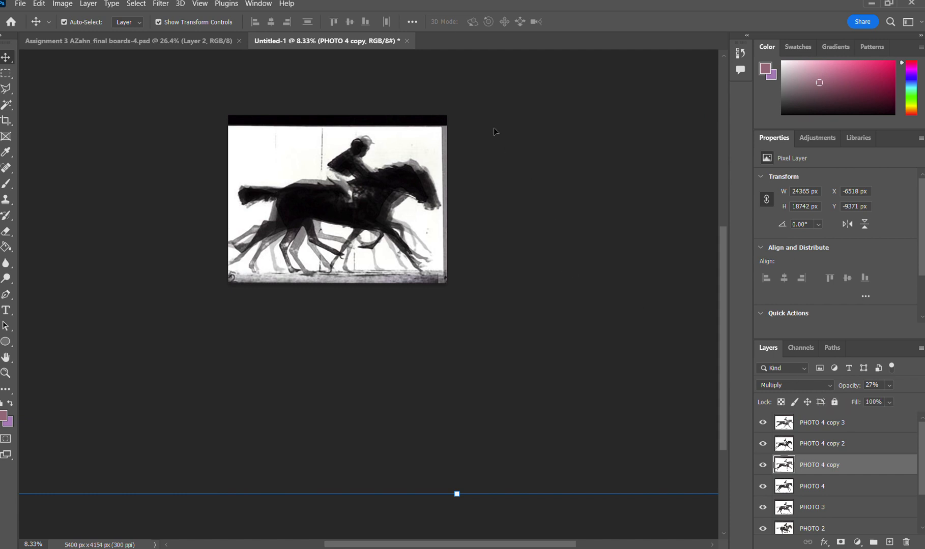
Add a Black & White adjustment layer with default settings above PHOTO 4 copy 3 and switch off its visibility.
{"action": "left_click", "coordinate": [825, 422]}
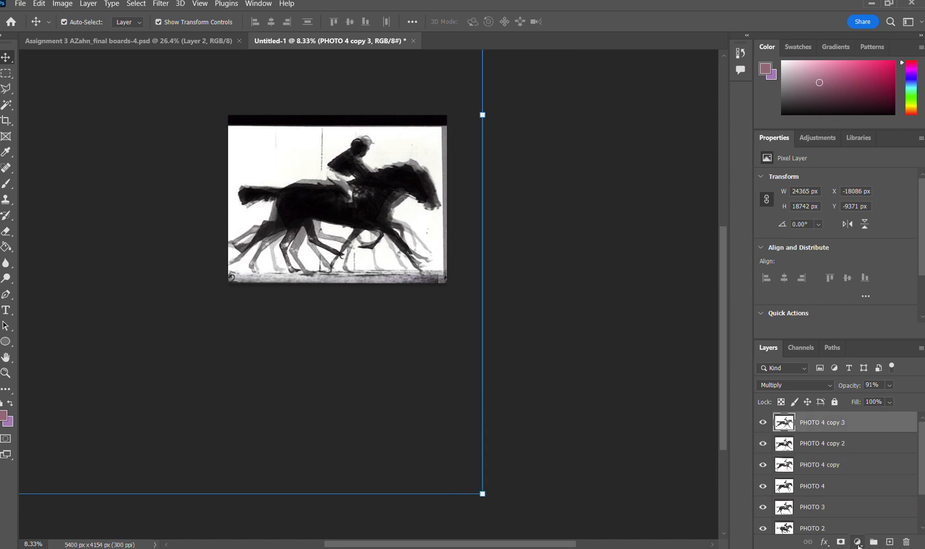
{"action": "left_click", "coordinate": [857, 543]}
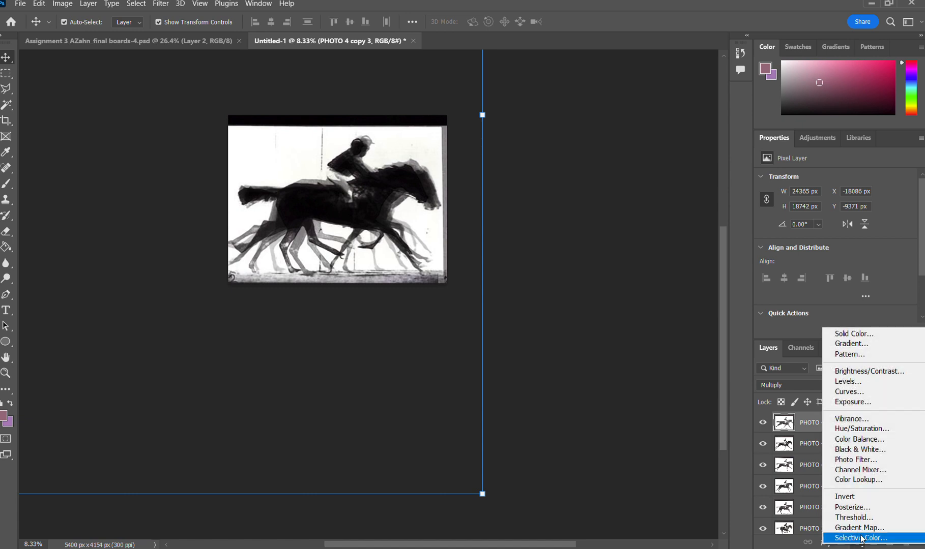
{"action": "left_click", "coordinate": [865, 453]}
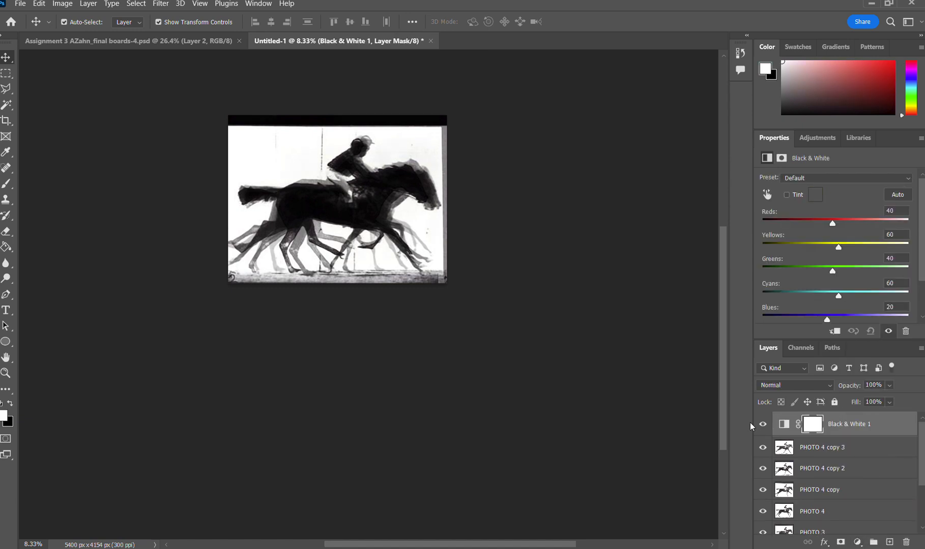
{"action": "left_click", "coordinate": [762, 424]}
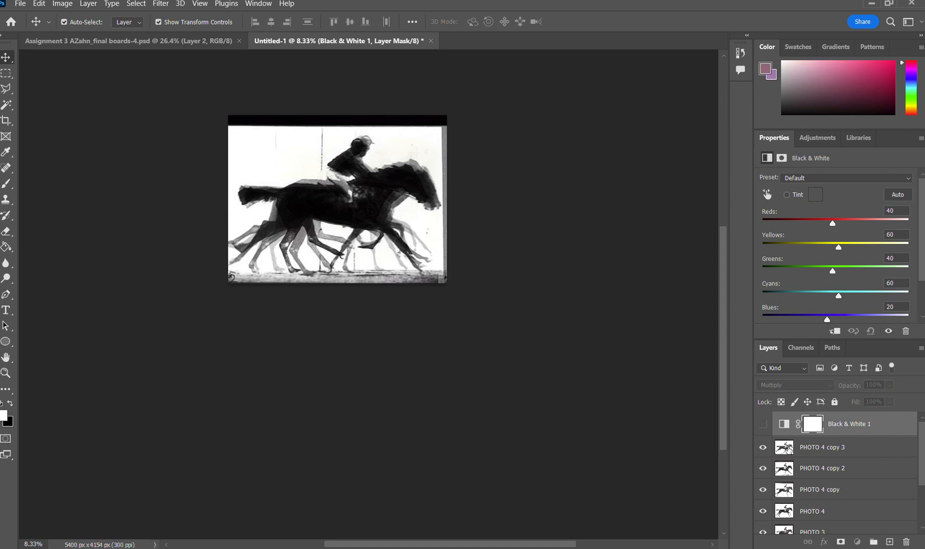
Create a new layer above PHOTO 4 copy 3 and brush a freehand mauve scribble across the horse and rider.
{"action": "left_click", "coordinate": [786, 449]}
{"action": "left_click", "coordinate": [889, 543]}
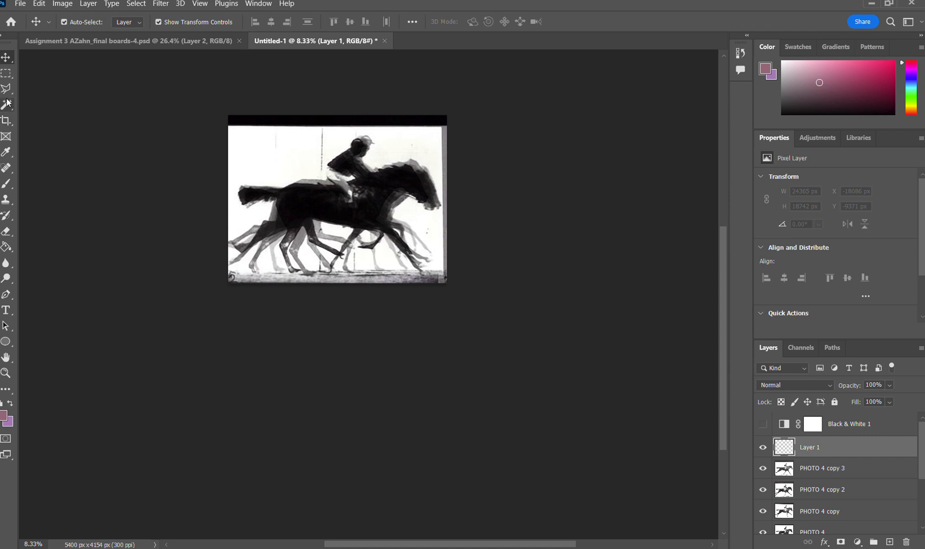
{"action": "key", "text": "b"}
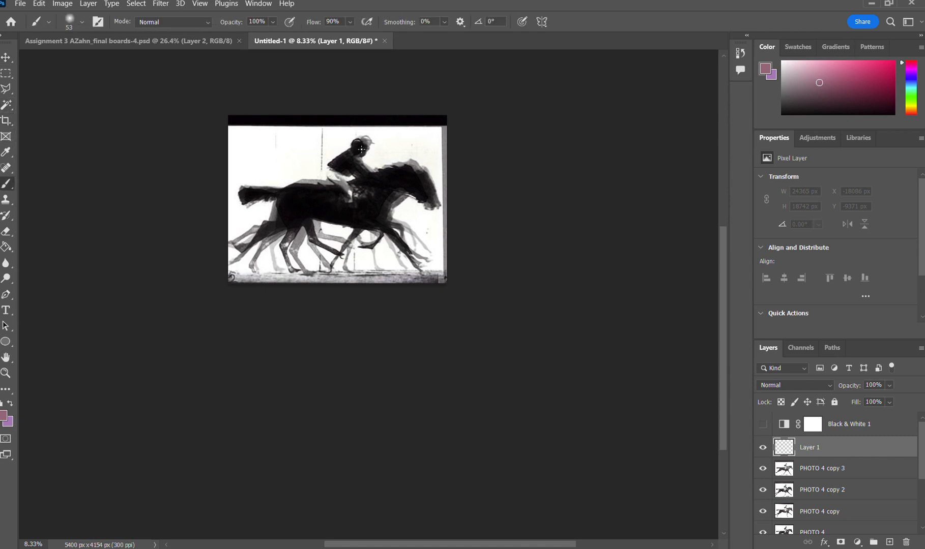
{"action": "mouse_move", "coordinate": [361, 148]}
{"action": "left_mouse_down"}
{"action": "mouse_move", "coordinate": [277, 181]}
{"action": "mouse_move", "coordinate": [379, 135]}
{"action": "mouse_move", "coordinate": [285, 219]}
{"action": "mouse_move", "coordinate": [366, 196]}
{"action": "mouse_move", "coordinate": [338, 243]}
{"action": "left_mouse_up"}
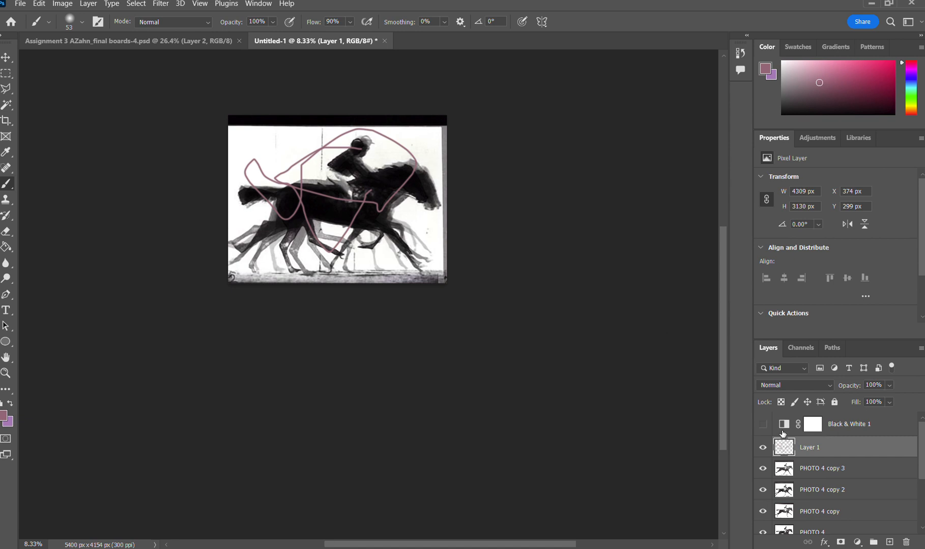
Show the Black & White adjustment and move the scribble layer above it so the strokes keep their color.
{"action": "left_click", "coordinate": [762, 424]}
{"action": "left_click_drag", "start_coordinate": [815, 452], "coordinate": [813, 416]}
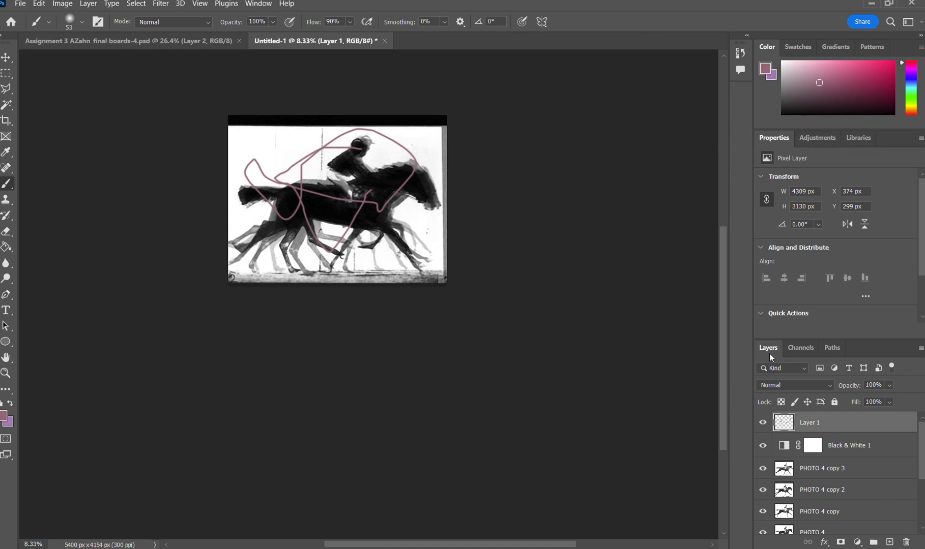
Undock the Layers panel, lengthen it to fit the whole layer stack, and place it beside the artwork.
{"action": "left_click_drag", "start_coordinate": [770, 353], "coordinate": [532, 66]}
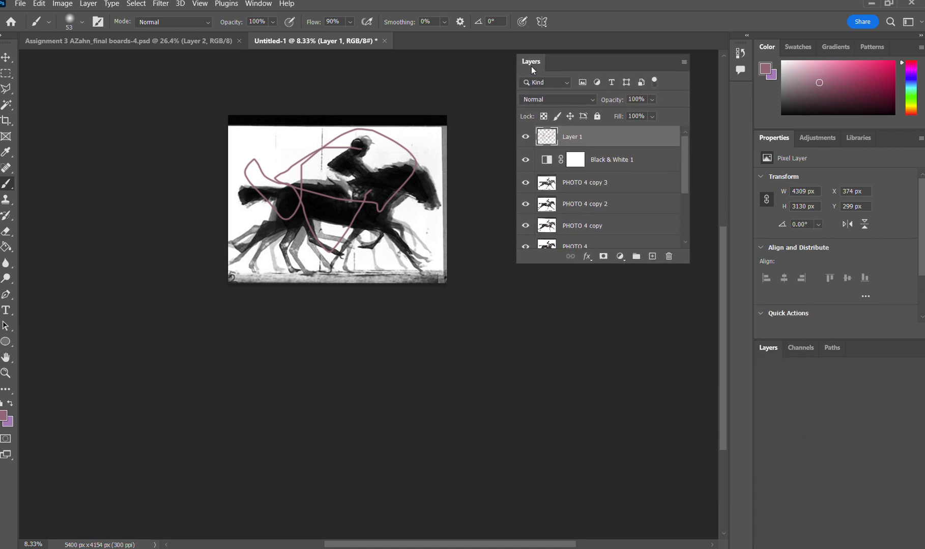
{"action": "left_click_drag", "start_coordinate": [586, 198], "coordinate": [600, 487]}
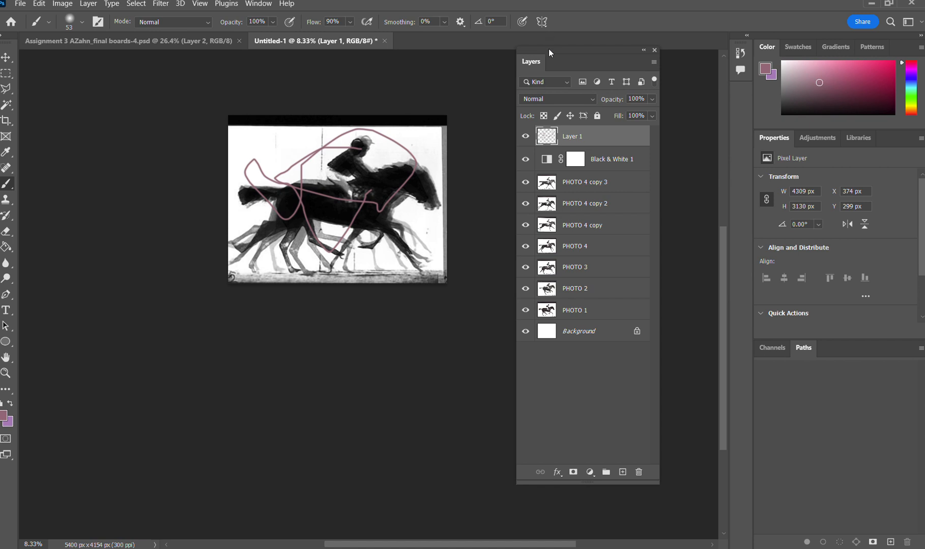
{"action": "left_click_drag", "start_coordinate": [548, 52], "coordinate": [596, 65]}
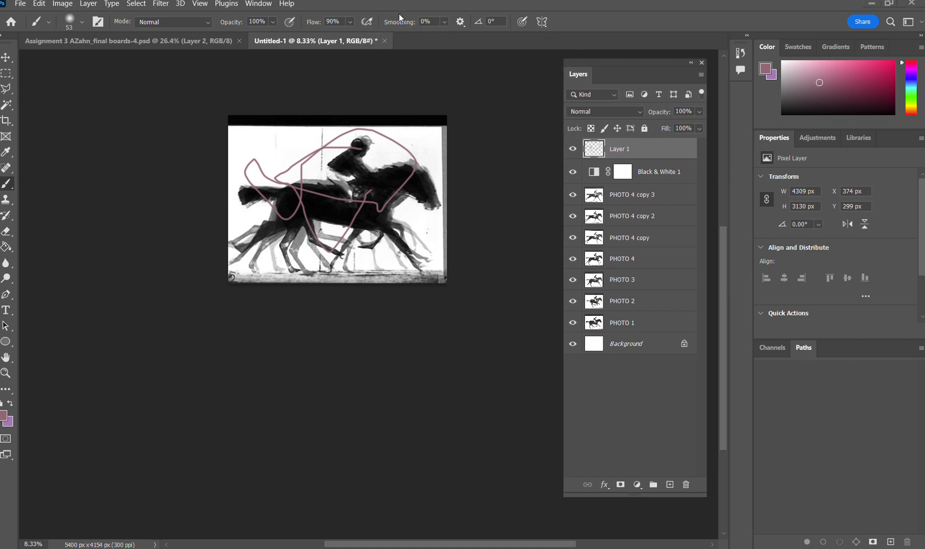
Hide the scribble layer and the Black & White adjustment, and set PHOTO 4 copy 3's blend mode to Color Burn.
{"action": "left_click", "coordinate": [573, 148]}
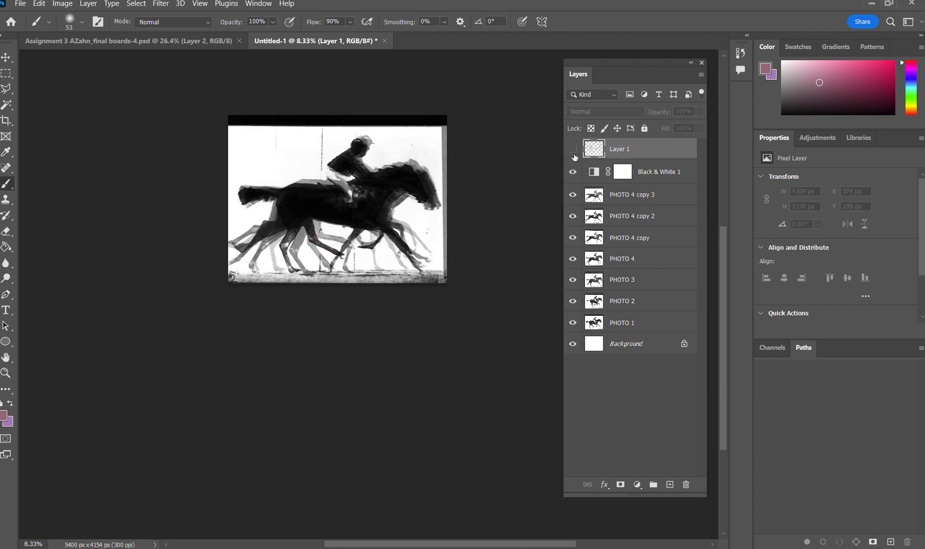
{"action": "left_click", "coordinate": [586, 200]}
{"action": "left_click", "coordinate": [638, 112]}
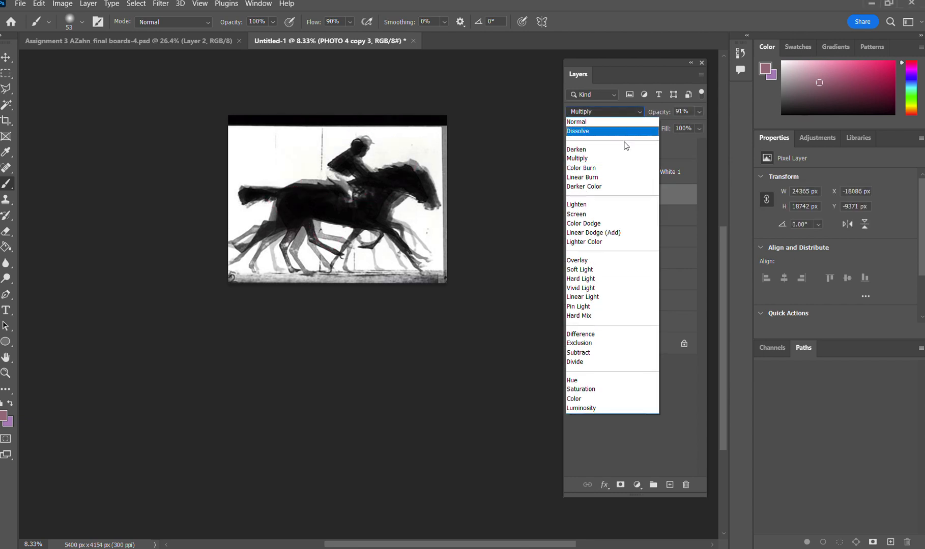
{"action": "left_click", "coordinate": [619, 167]}
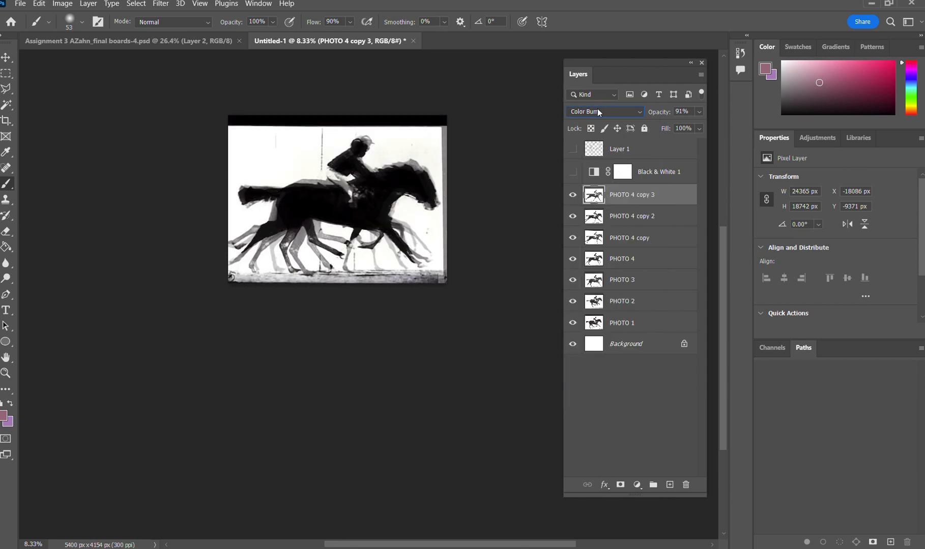
Preview PHOTO 4 copy 3 in other blend modes, including Screen, Vivid Light and Difference, and leave it on Normal.
{"action": "scroll", "coordinate": [586, 112], "scroll_direction": "down", "scroll_amount": 4}
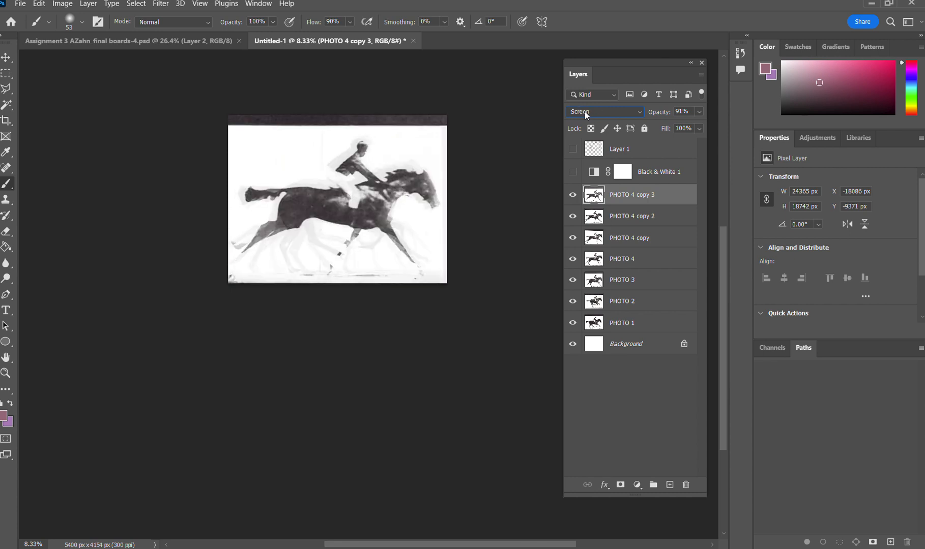
{"action": "scroll", "coordinate": [585, 112], "scroll_direction": "down", "scroll_amount": 5}
{"action": "scroll", "coordinate": [584, 111], "scroll_direction": "down", "scroll_amount": 5}
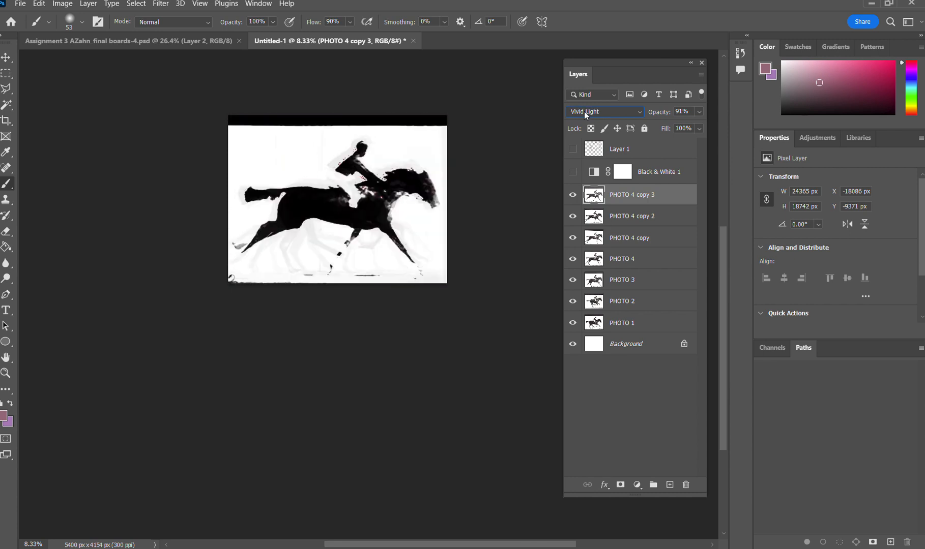
{"action": "scroll", "coordinate": [584, 111], "scroll_direction": "down", "scroll_amount": 1}
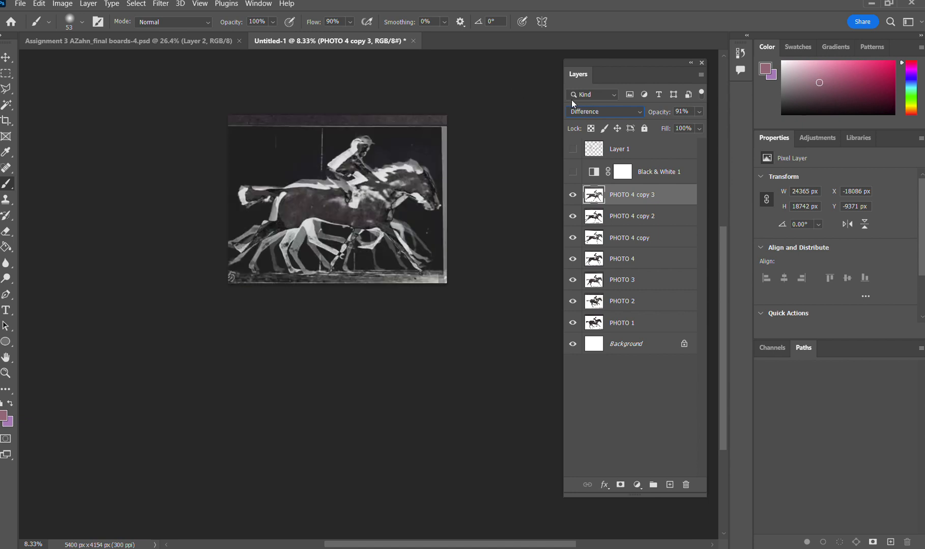
{"action": "scroll", "coordinate": [574, 113], "scroll_direction": "down", "scroll_amount": 8}
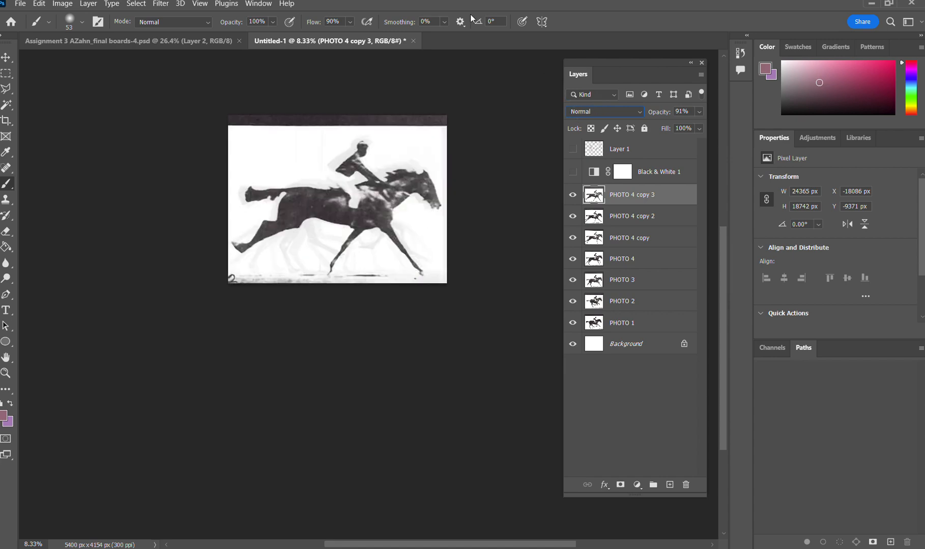